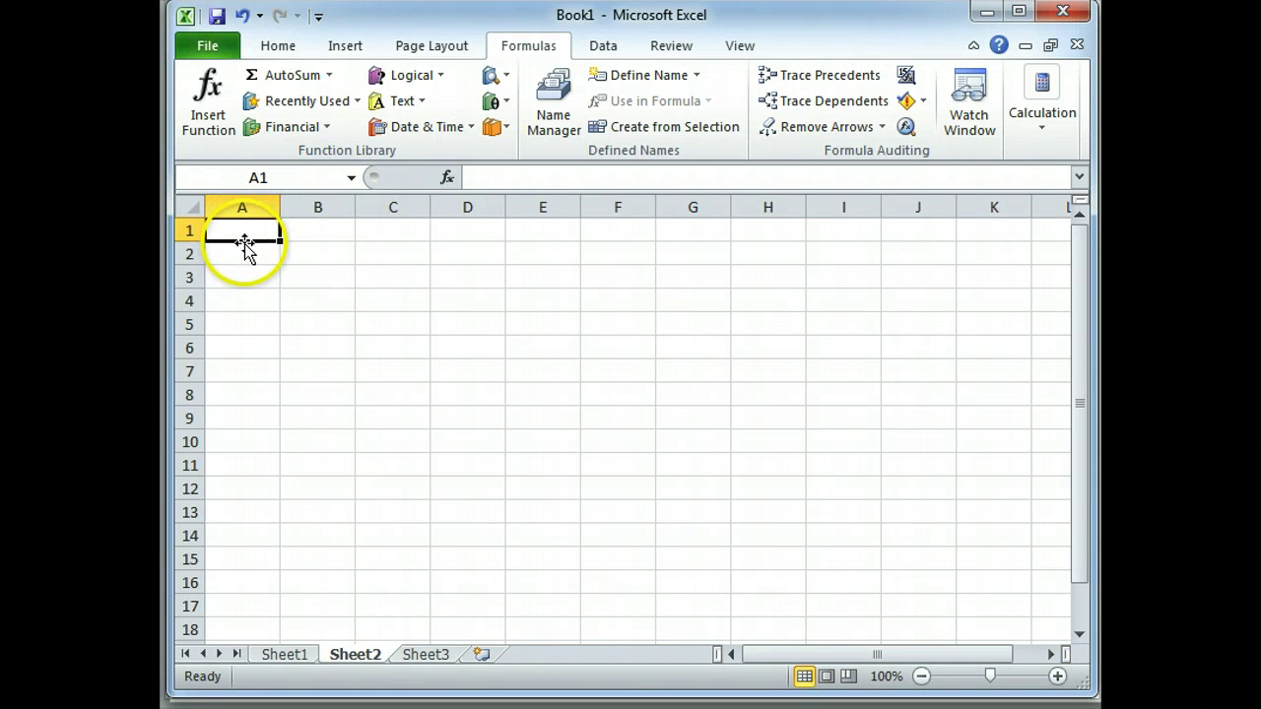
Enter the headers X in A1 and P(x) in B1
type("X")
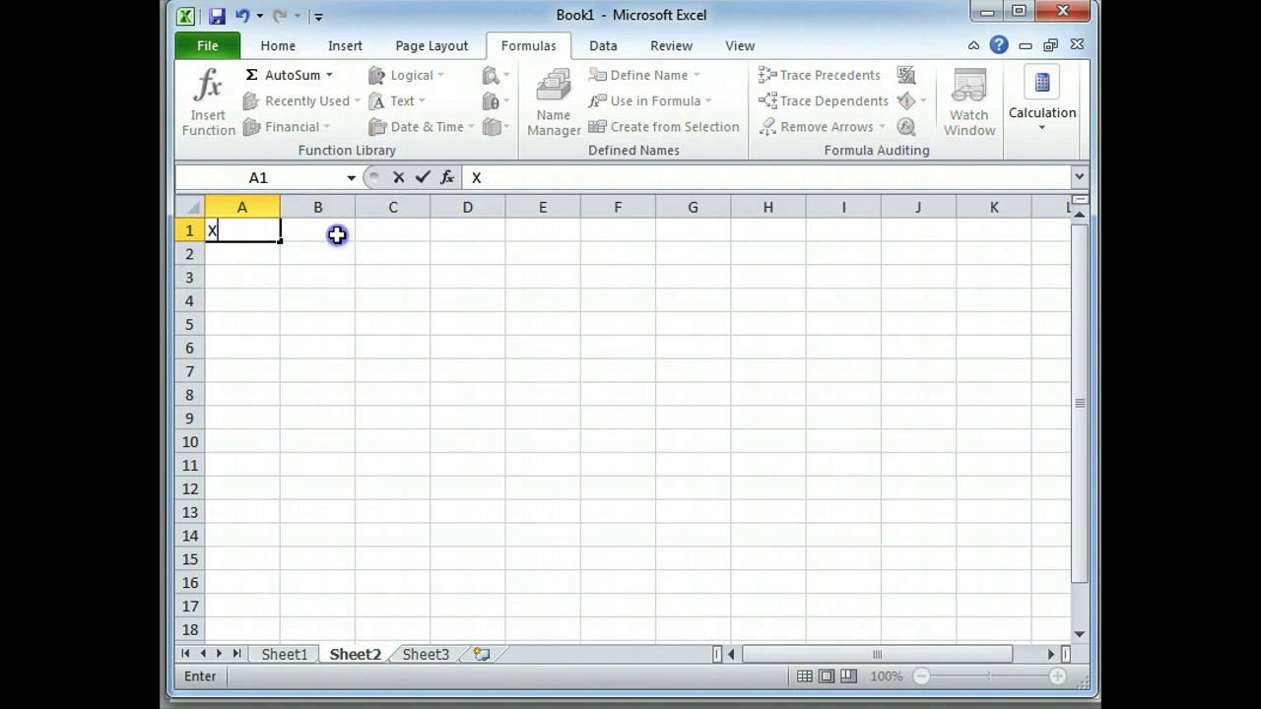
left_click(337, 231)
type("P(x")
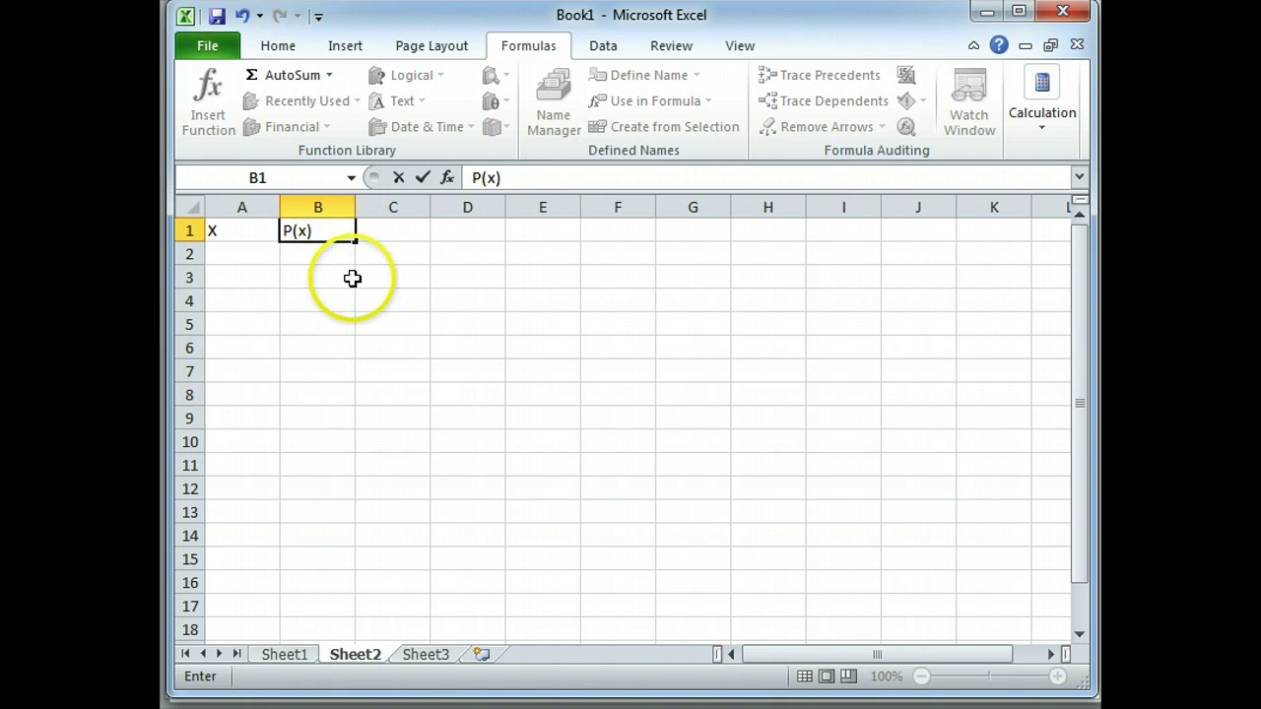
Fill A2:A8 with the x values 0, 1, 2, 3, 4, 5 and 6
left_click(264, 257)
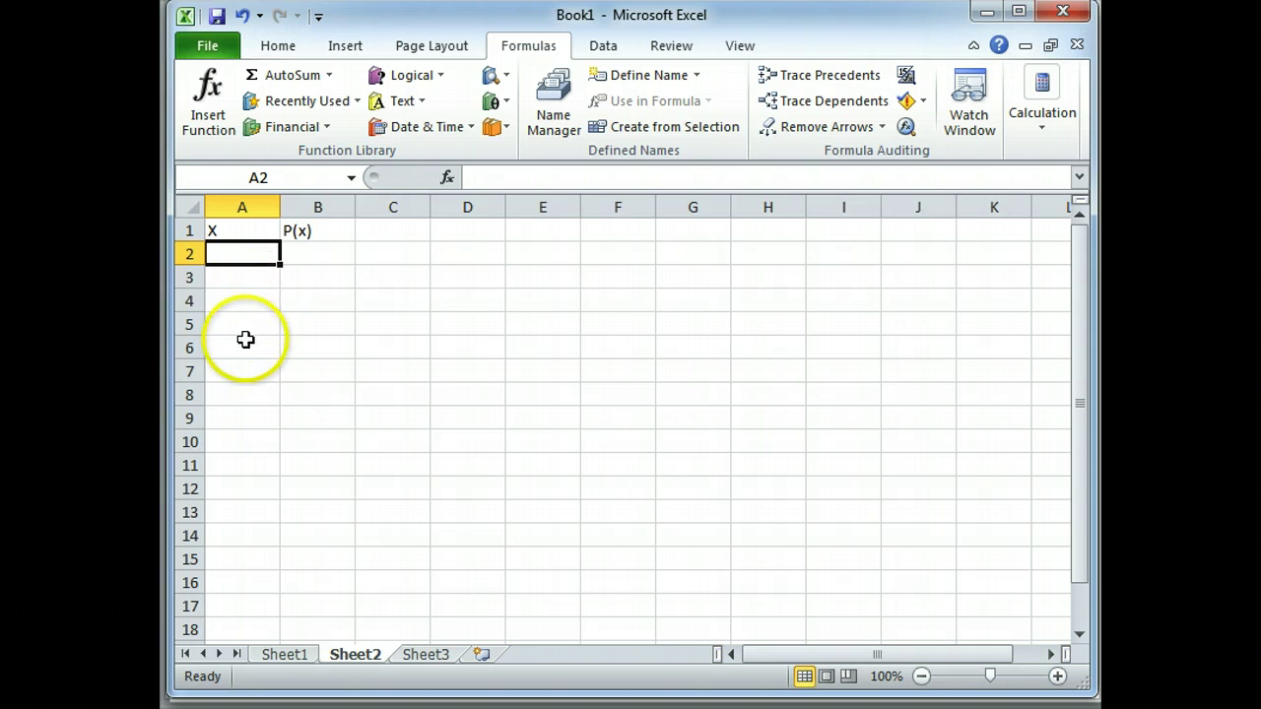
type("0")
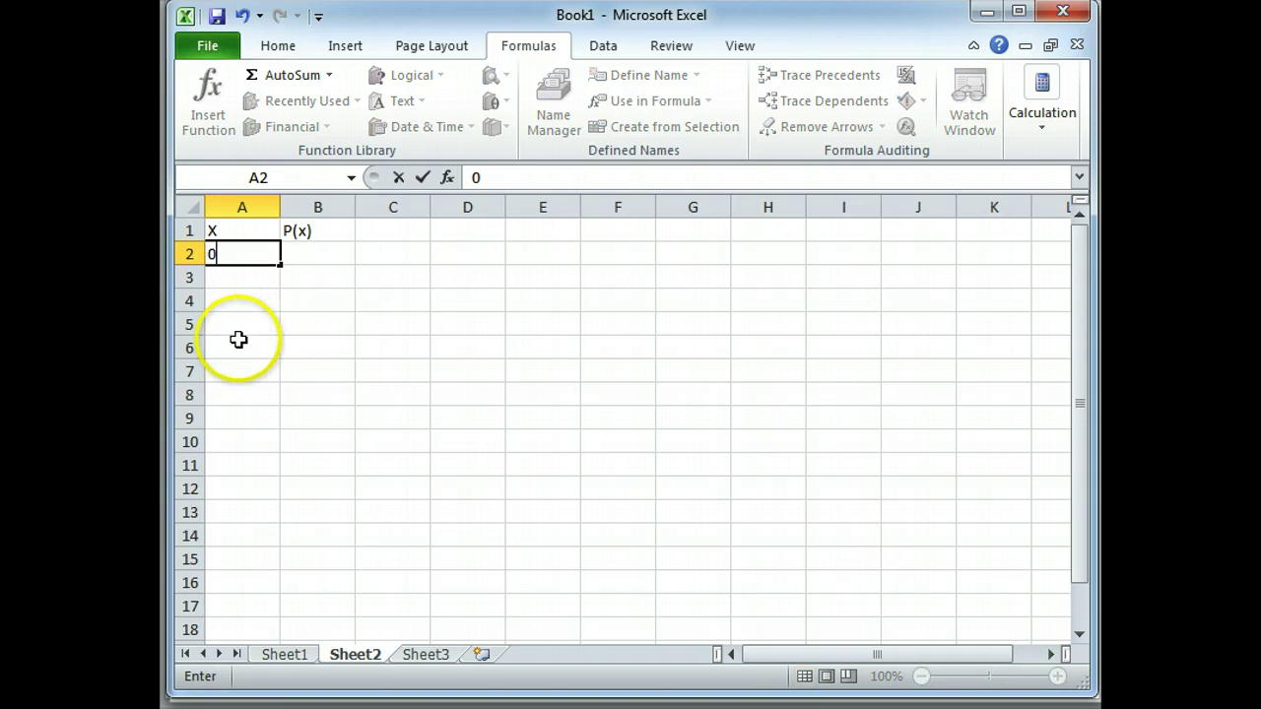
key("Return")
type("1")
key("Return")
type("2")
key("Return")
type("3")
key("Return")
type("4")
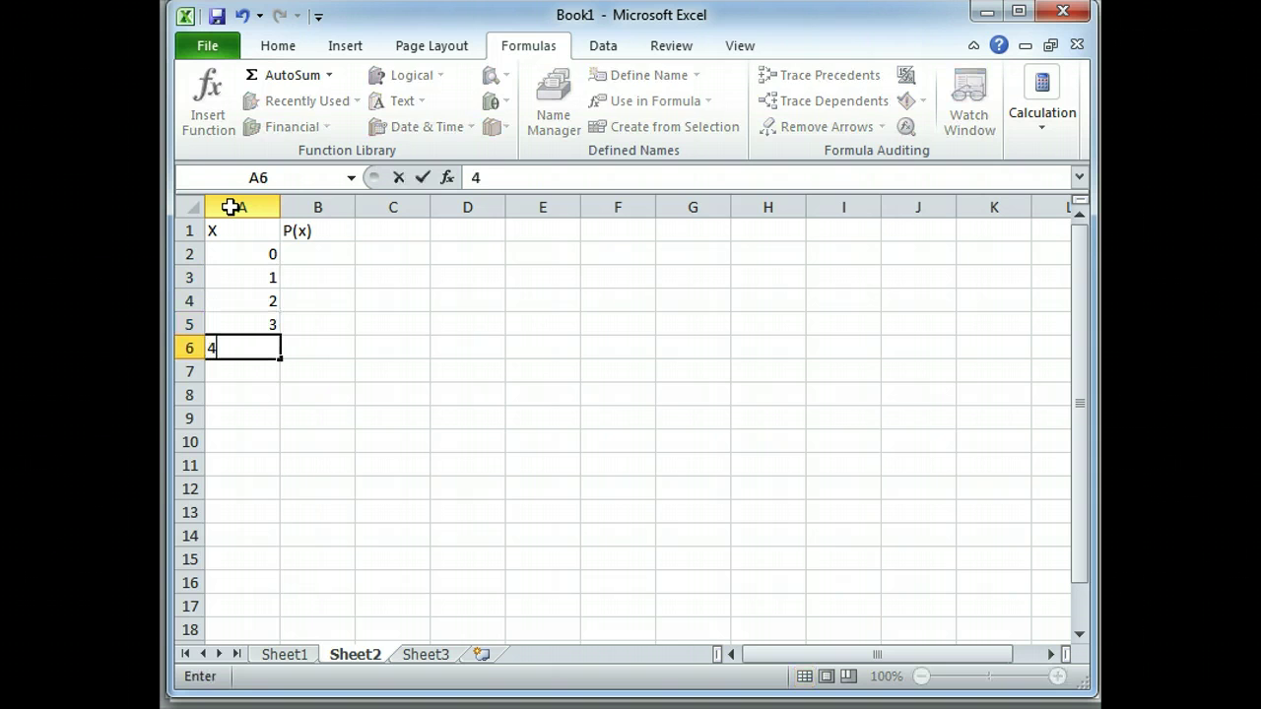
key("Return")
type("5")
key("Return")
type("6")
key("Return")
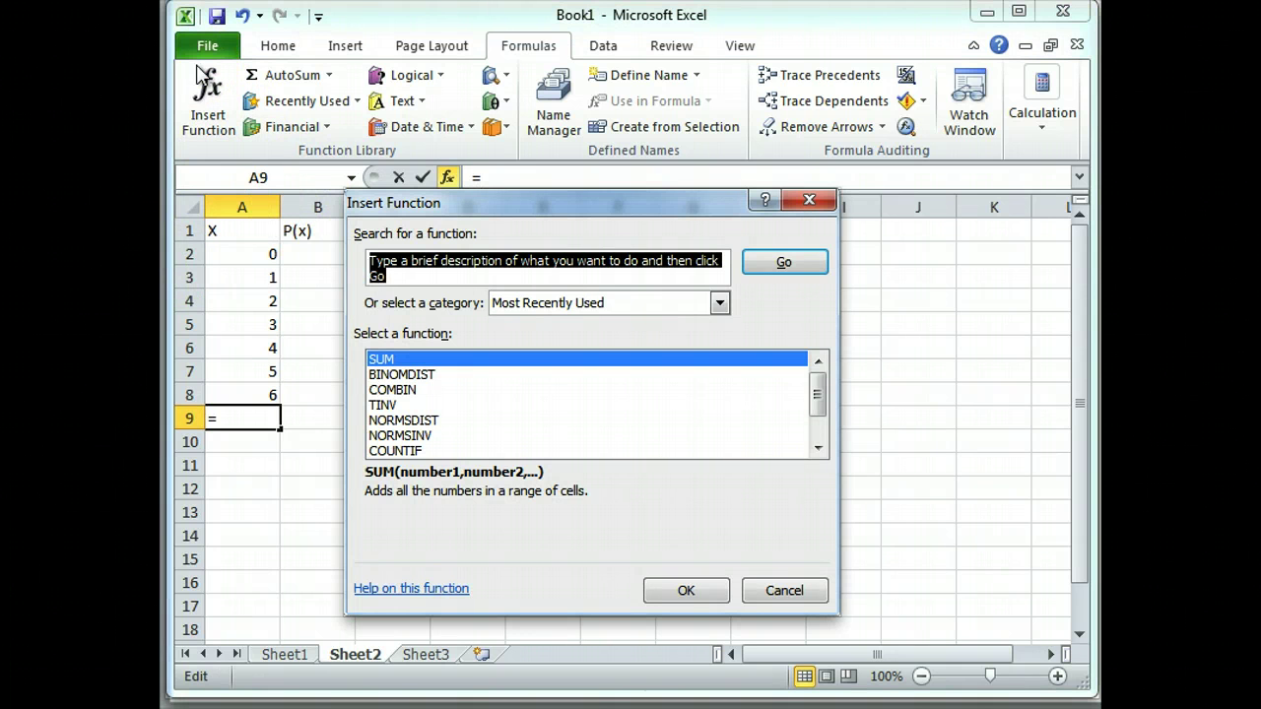
type("binomial")
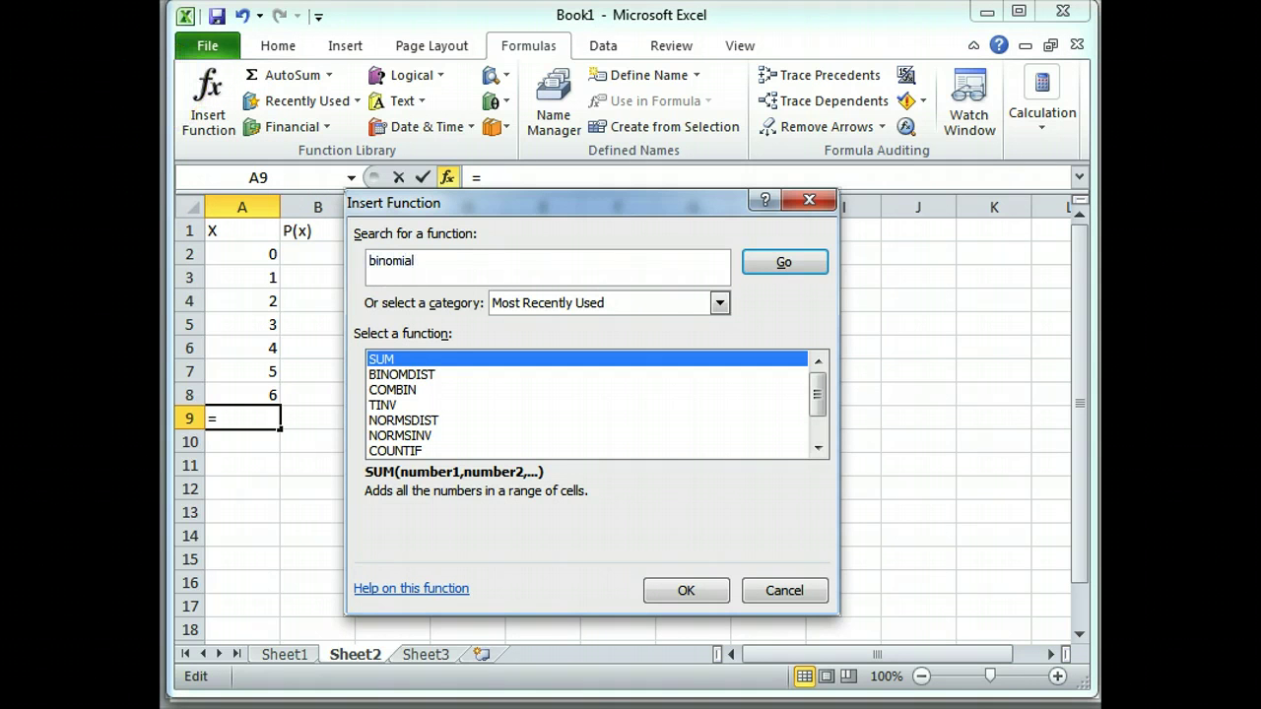
key("Return")
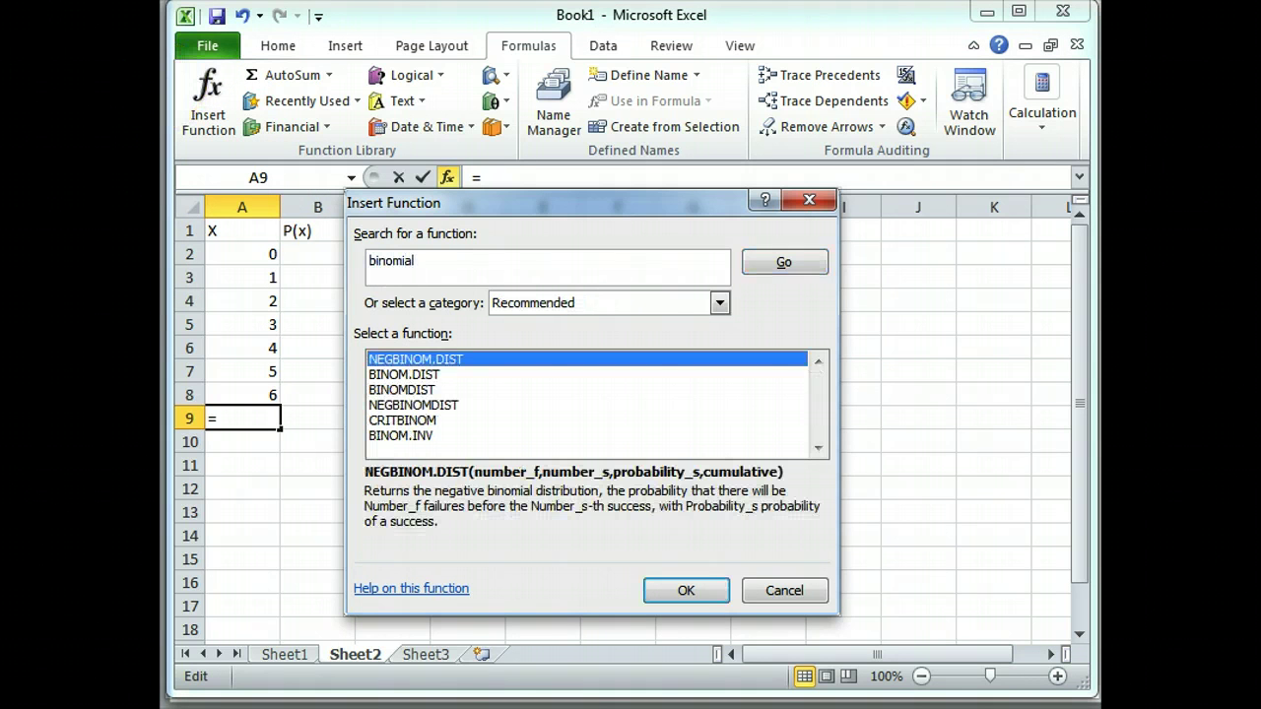
left_click(411, 392)
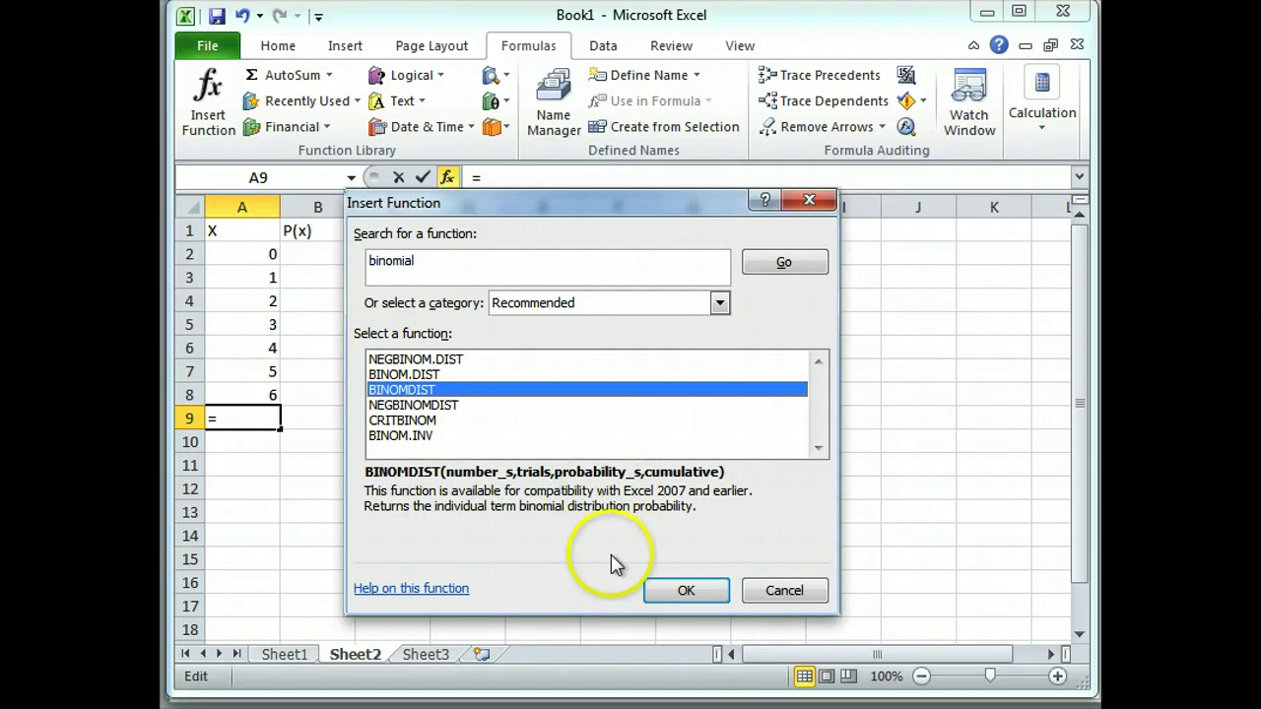
left_click(684, 590)
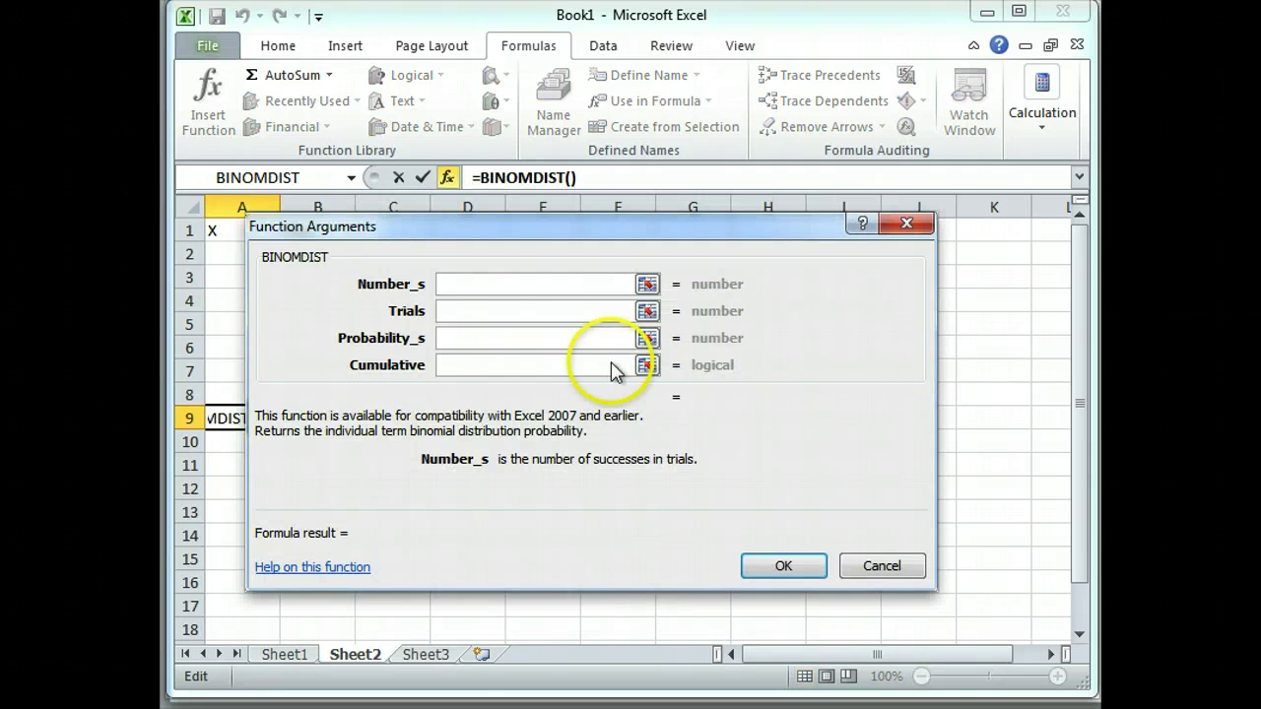
left_click_drag(531, 230, 533, 60)
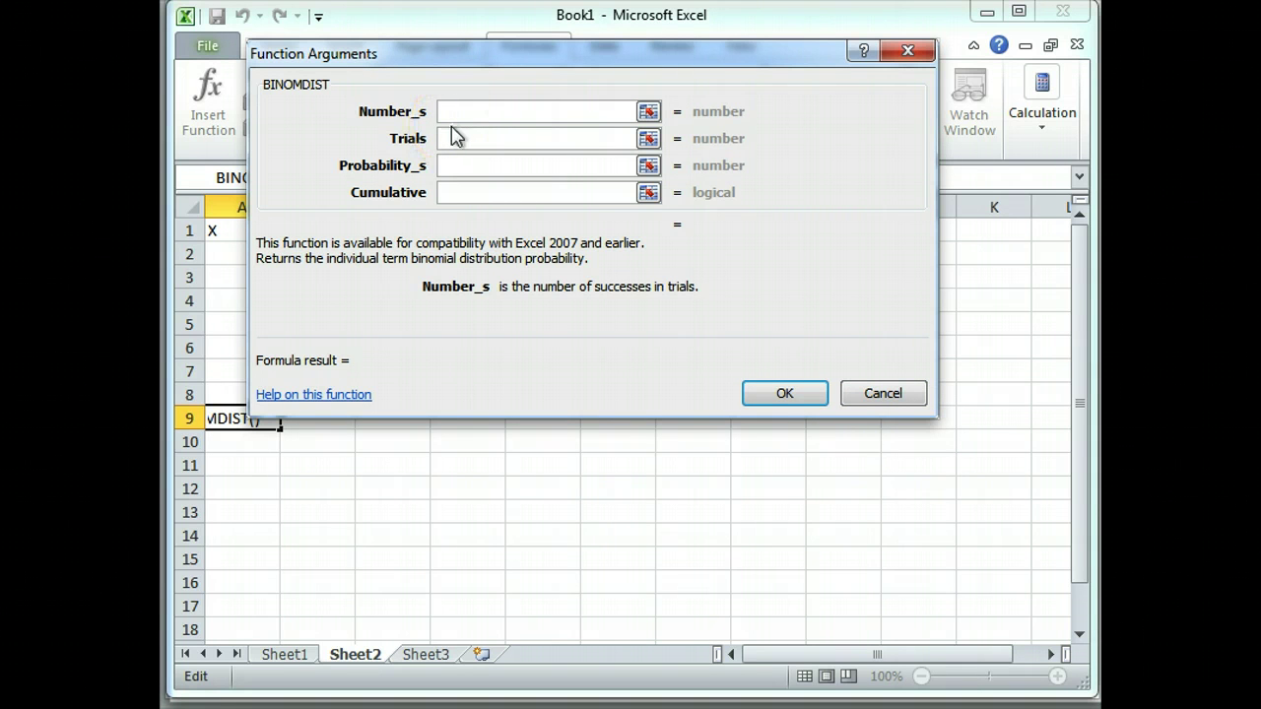
type("0")
left_click(218, 251)
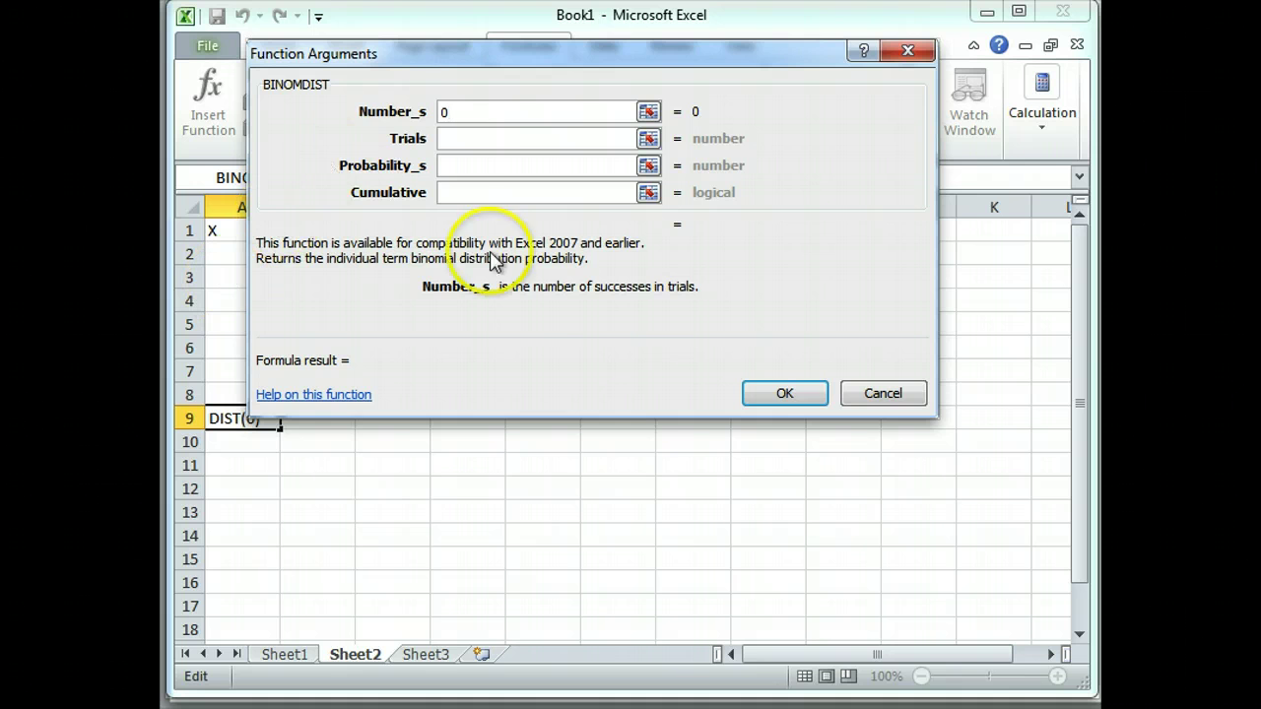
Abandon the unfinished A9 entry and bring up BINOMDIST's arguments for cell B2
left_click(881, 395)
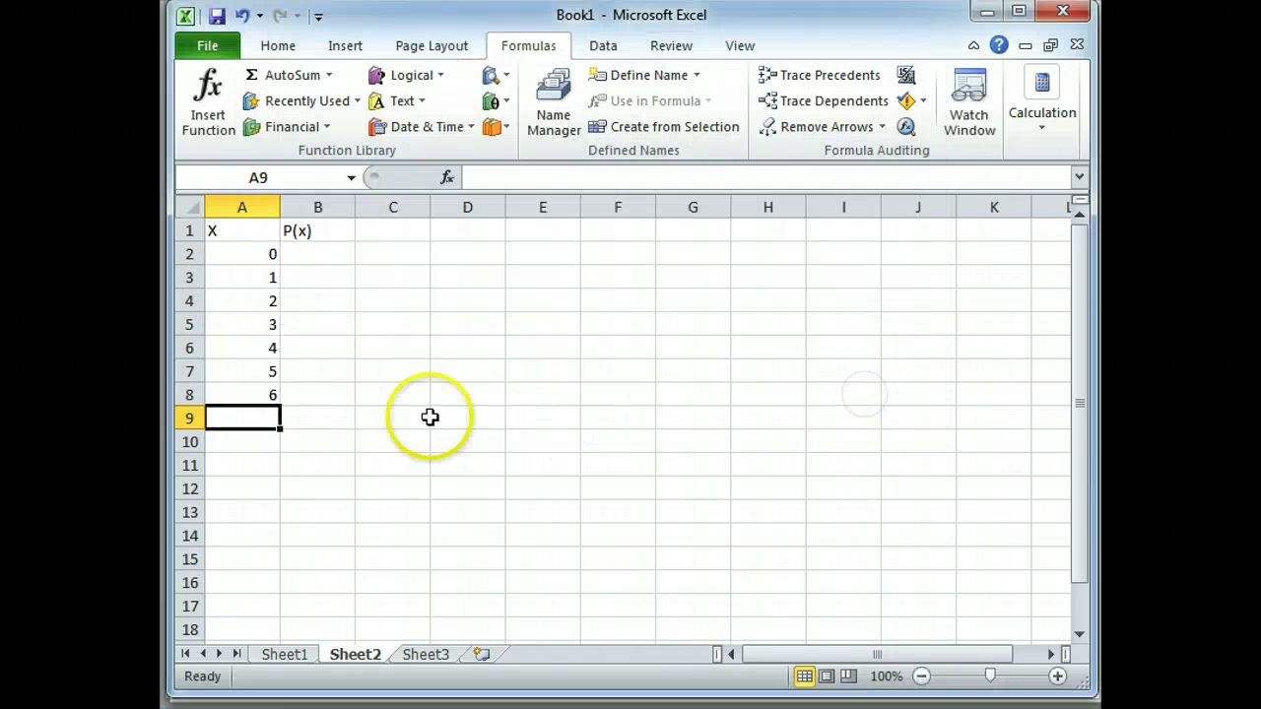
left_click(341, 247)
left_click(209, 109)
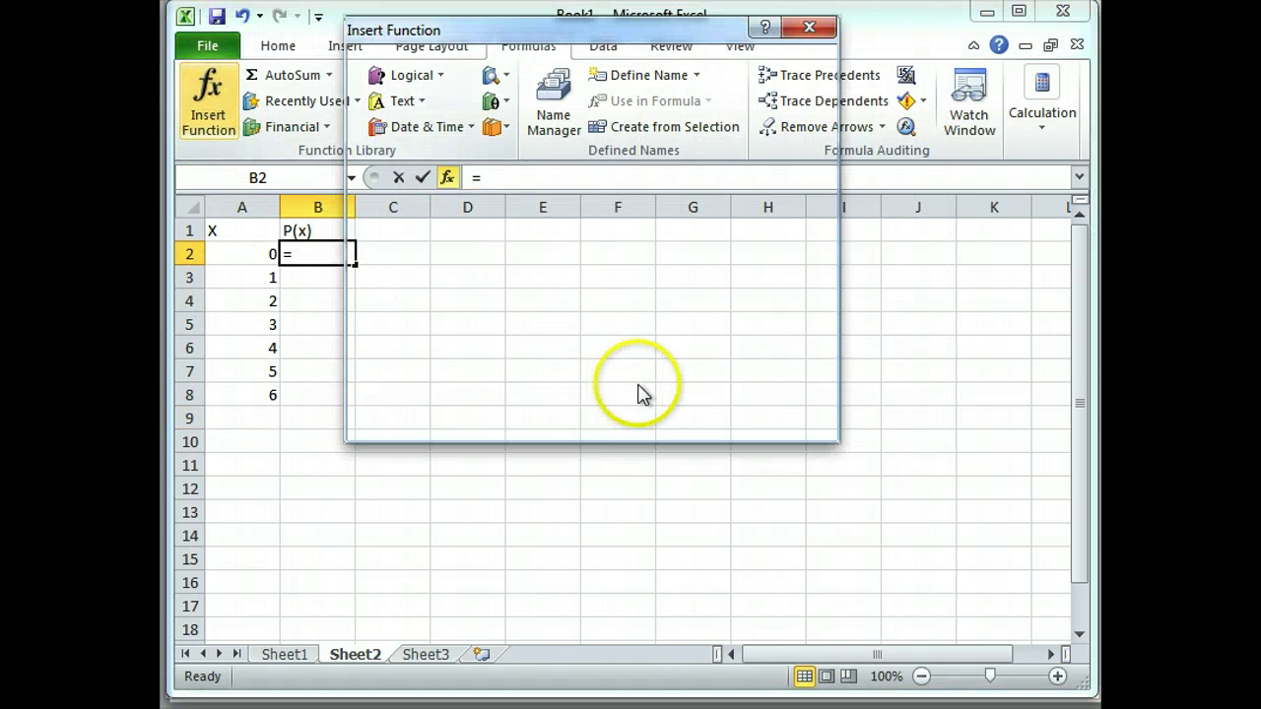
left_click(501, 194)
double_click(500, 194)
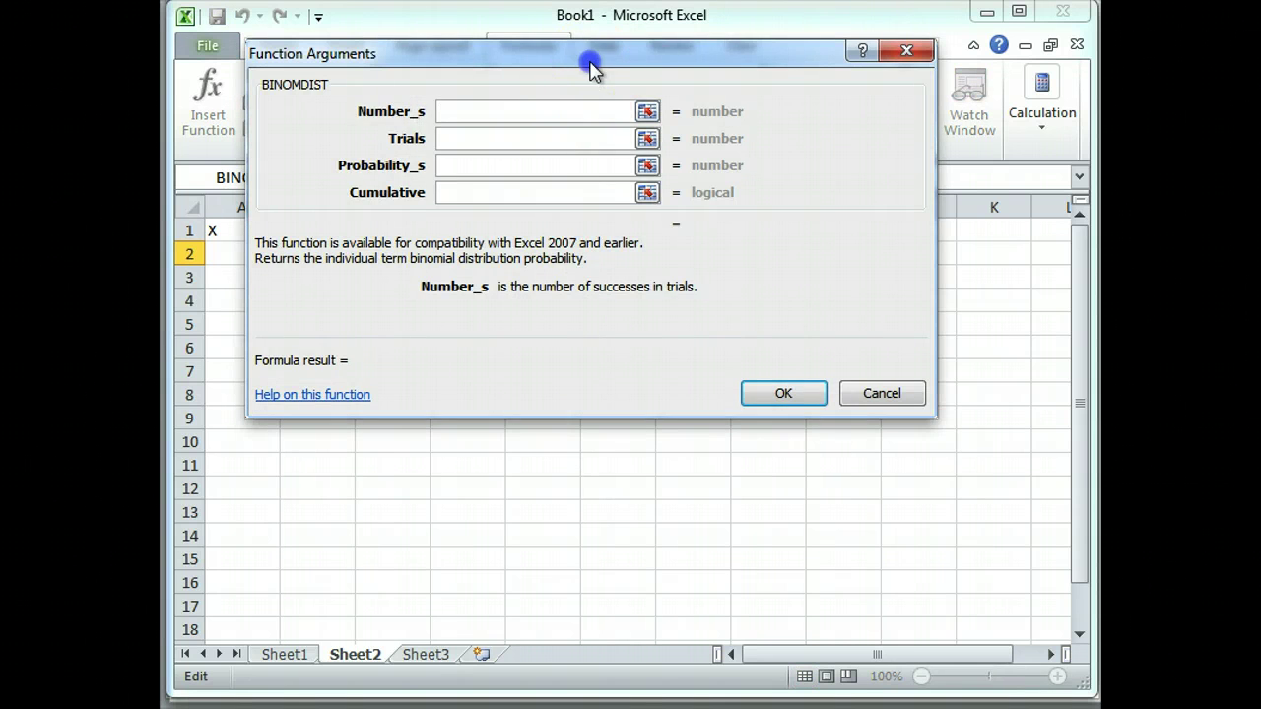
left_click_drag(678, 74, 723, 86)
Enter Number_s 0, Trials 6, Probability_s 0.3, Cumulative 0 so B2 shows 0.117649
type("0")
left_click(676, 163)
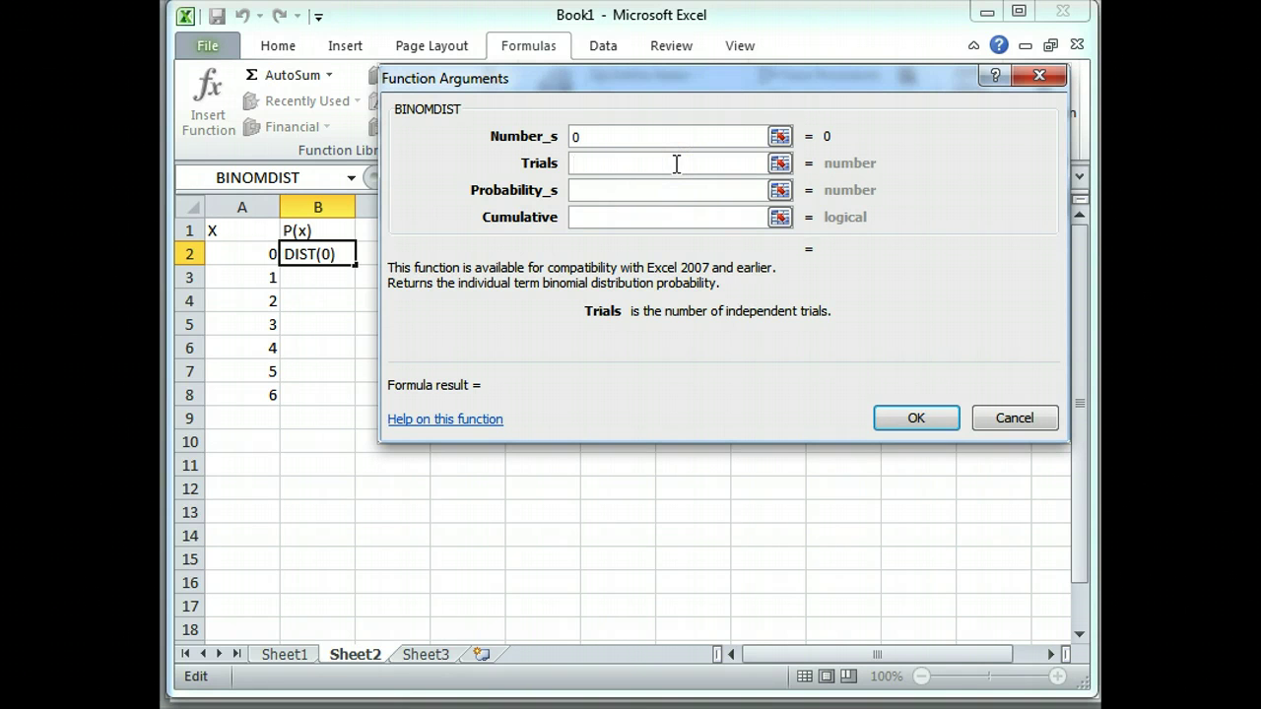
type("6")
left_click(660, 190)
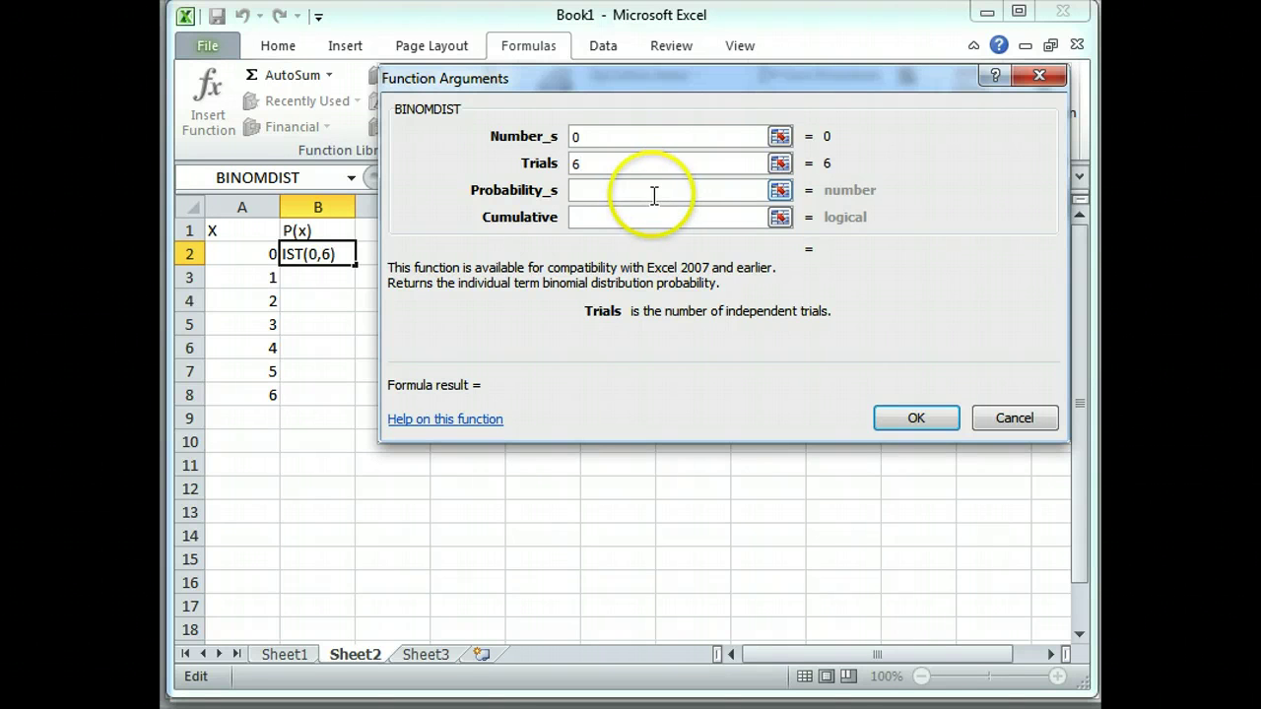
left_click(654, 192)
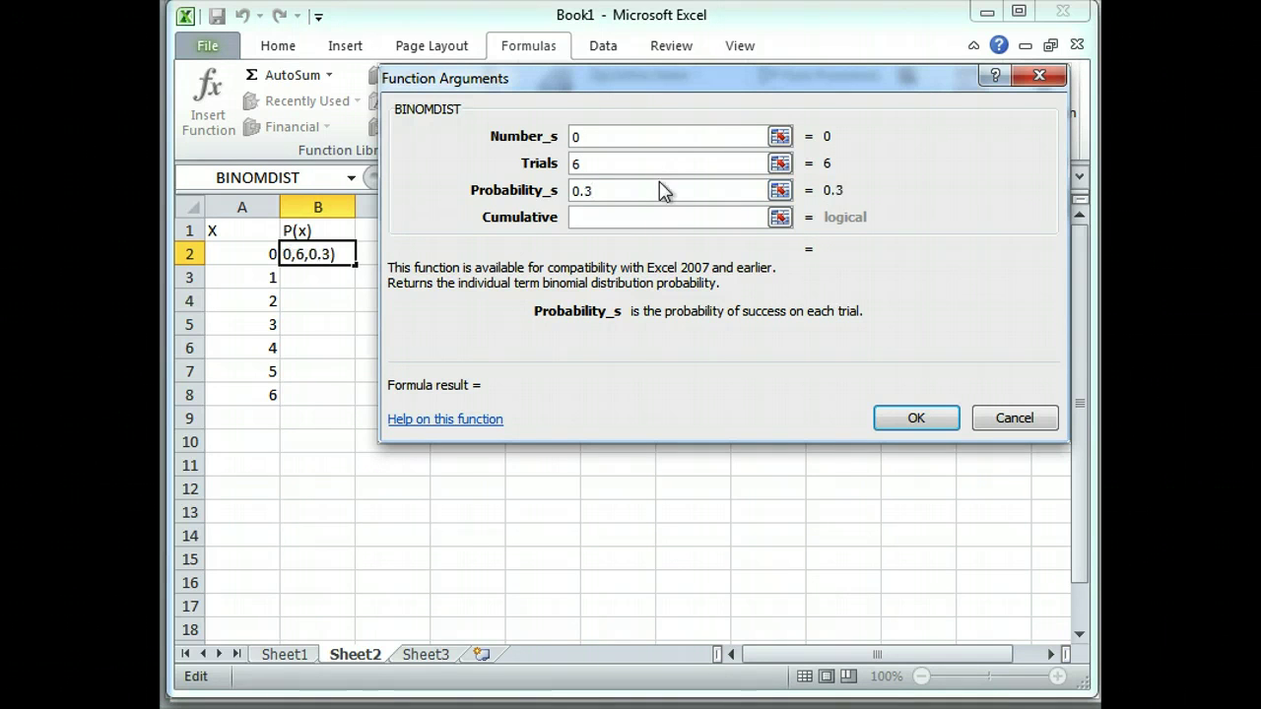
left_click(640, 213)
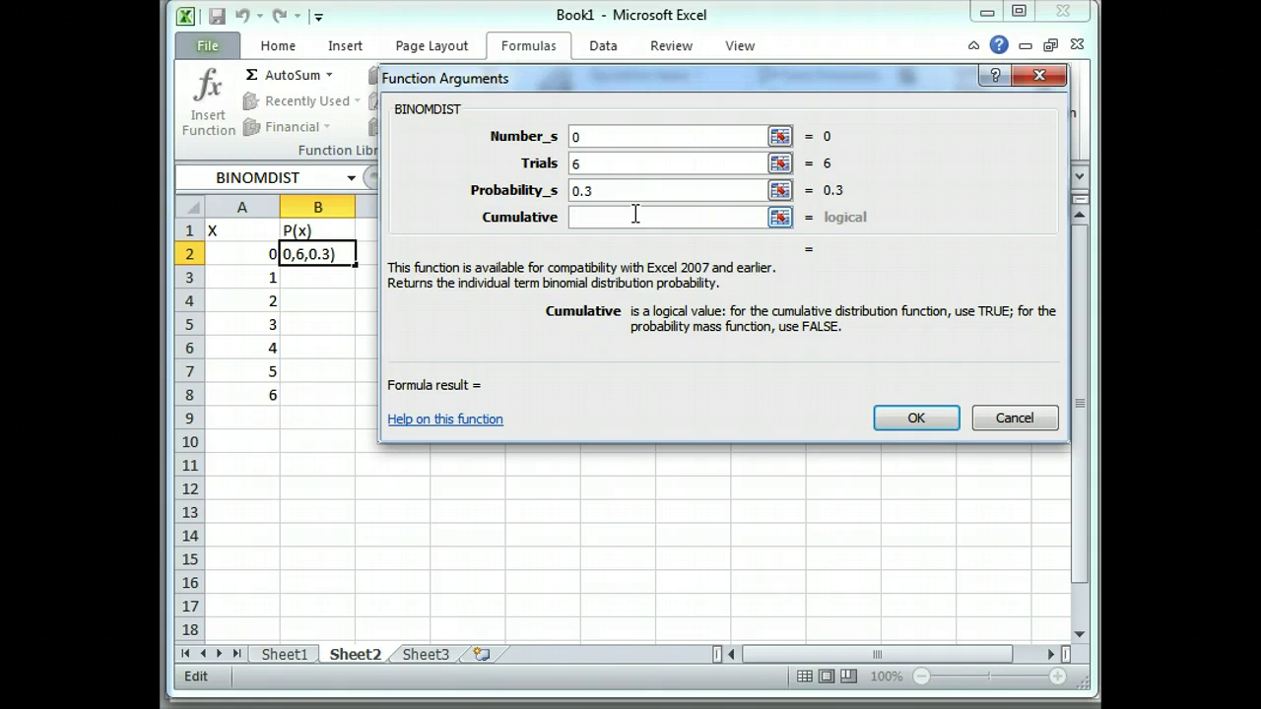
type("0")
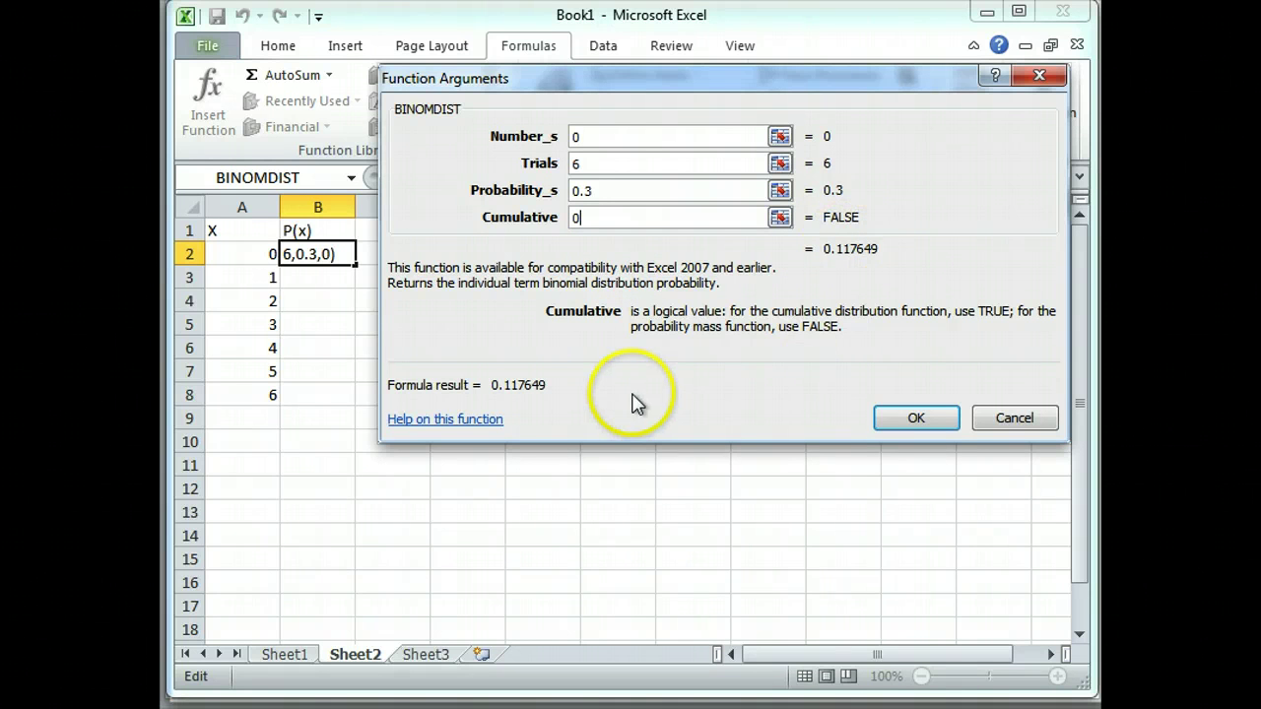
left_click(935, 423)
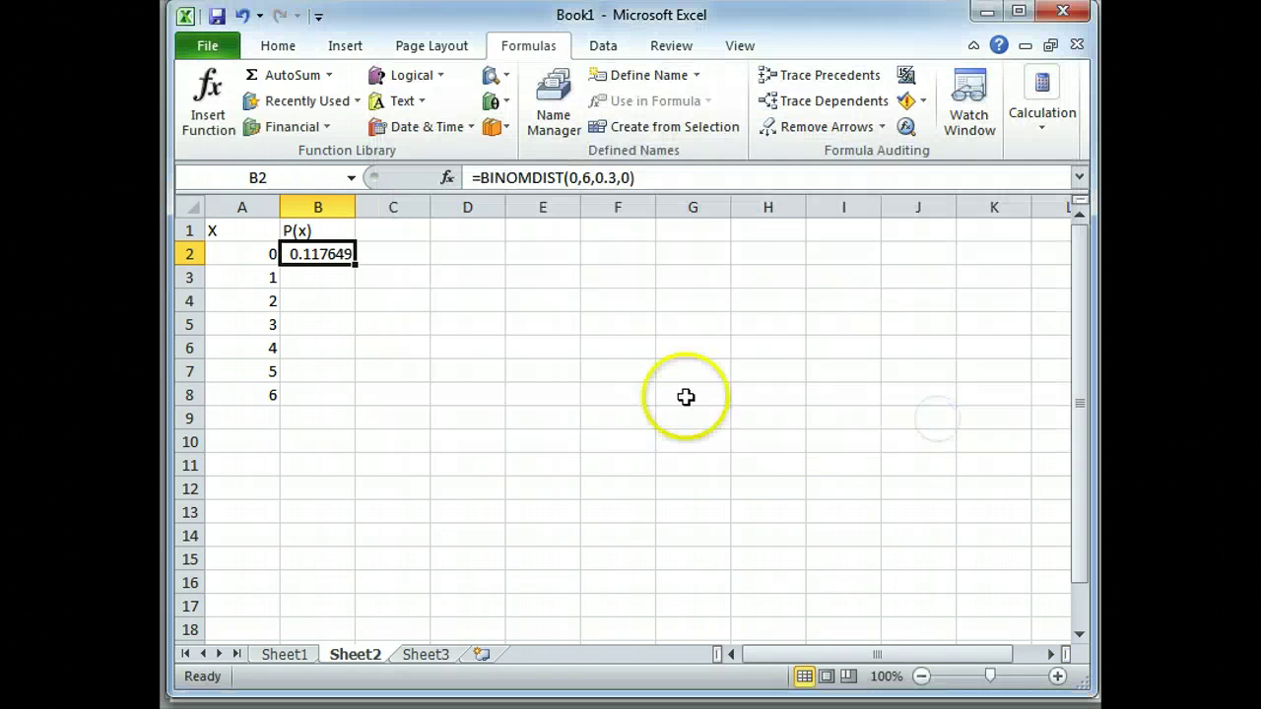
Start a BINOMDIST function in cell B3
left_click(326, 281)
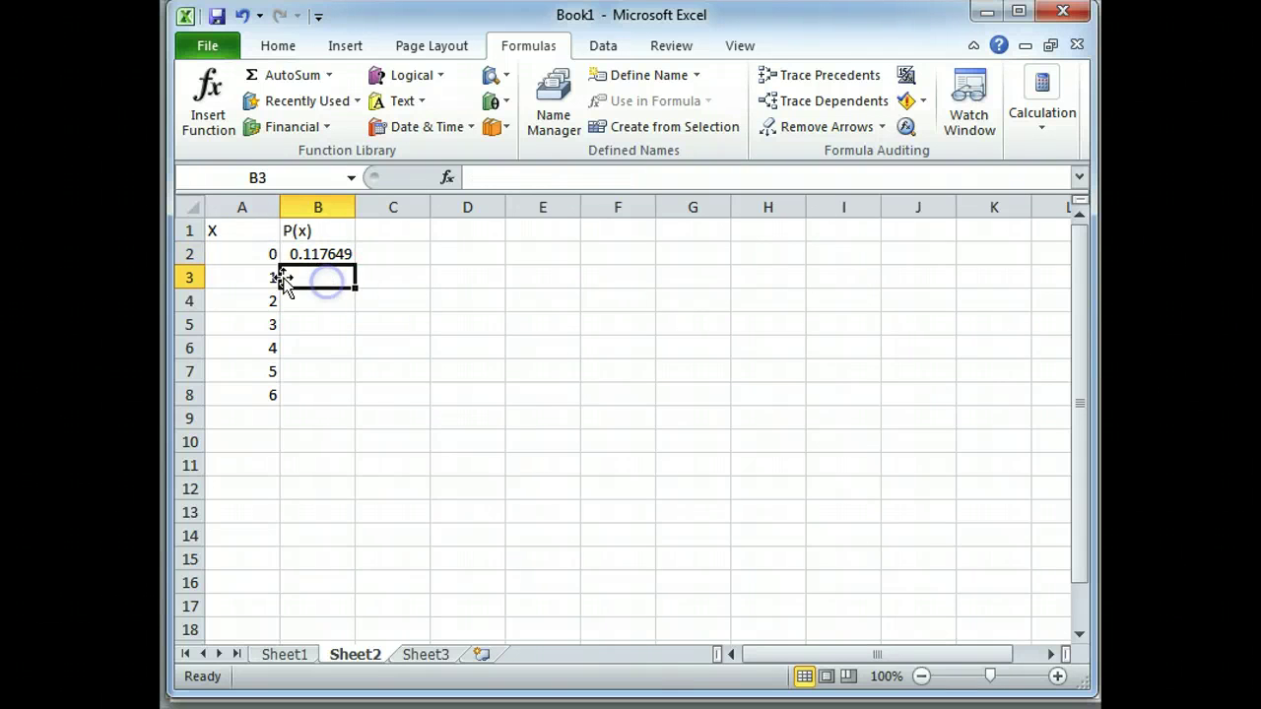
left_click(209, 98)
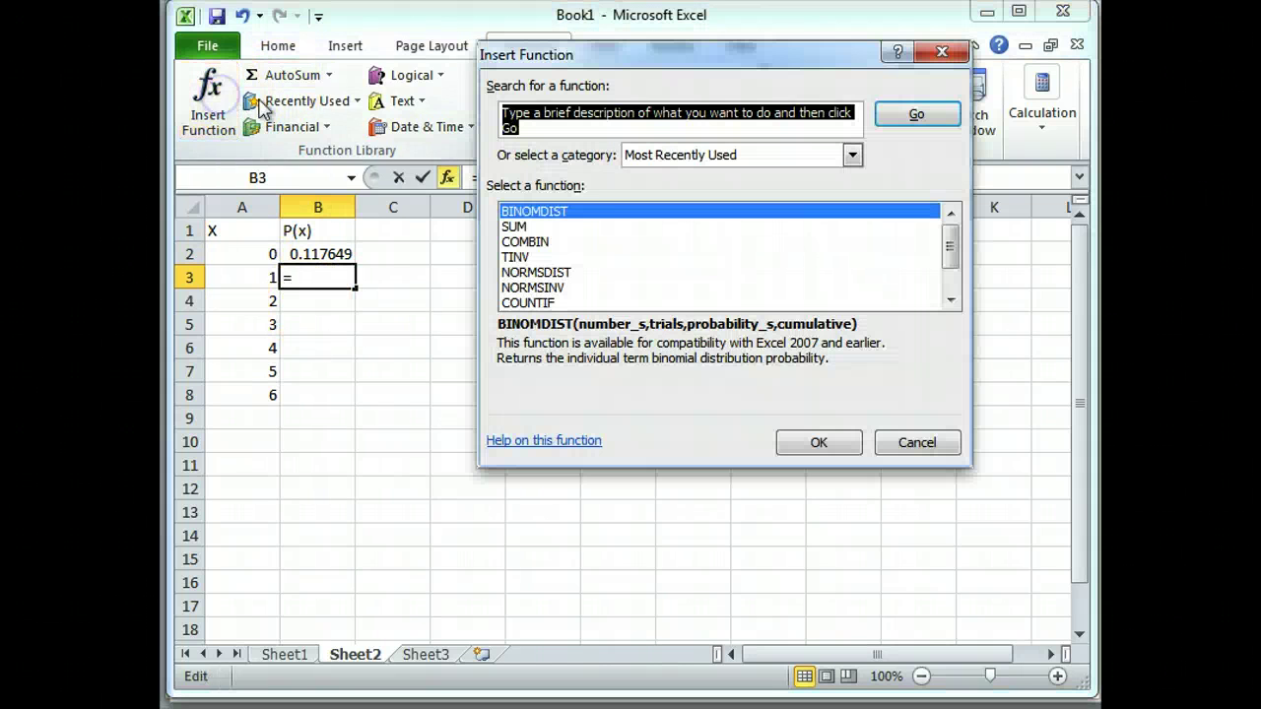
left_click(631, 211)
left_click(816, 446)
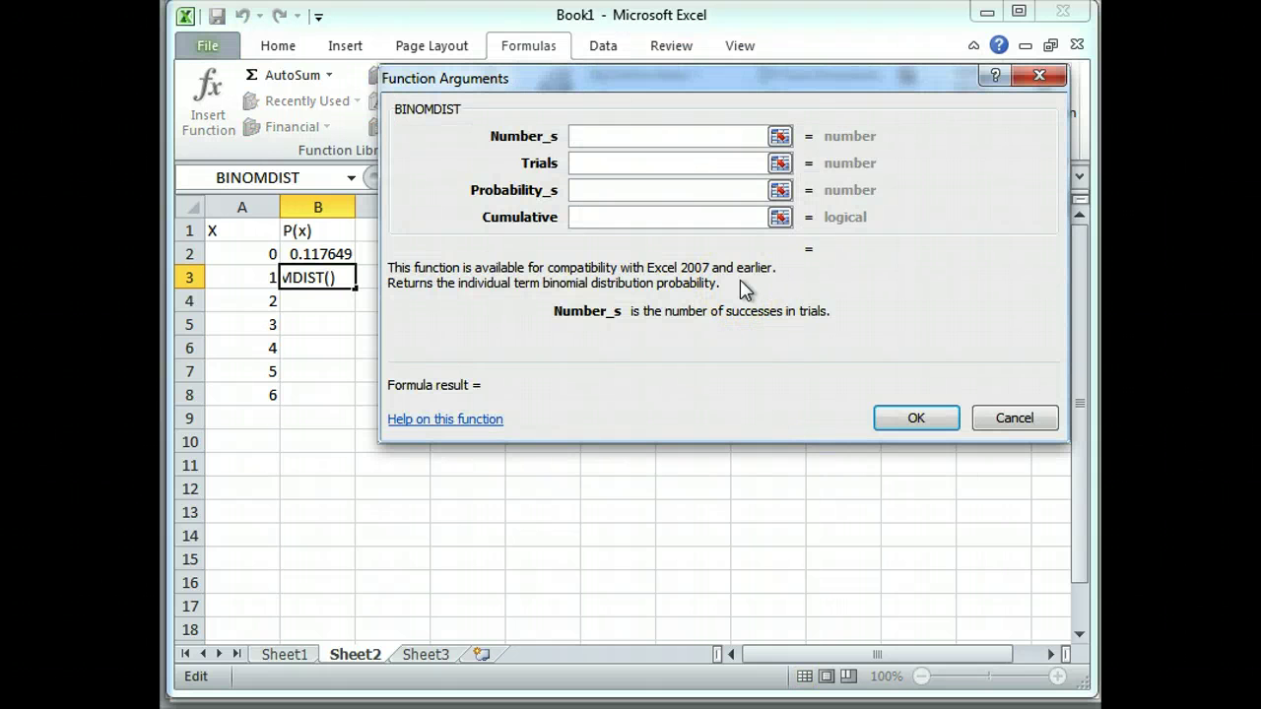
Enter arguments 1, 6, 0.3 and 0 so B3 shows 0.302526
left_click(734, 284)
type("1")
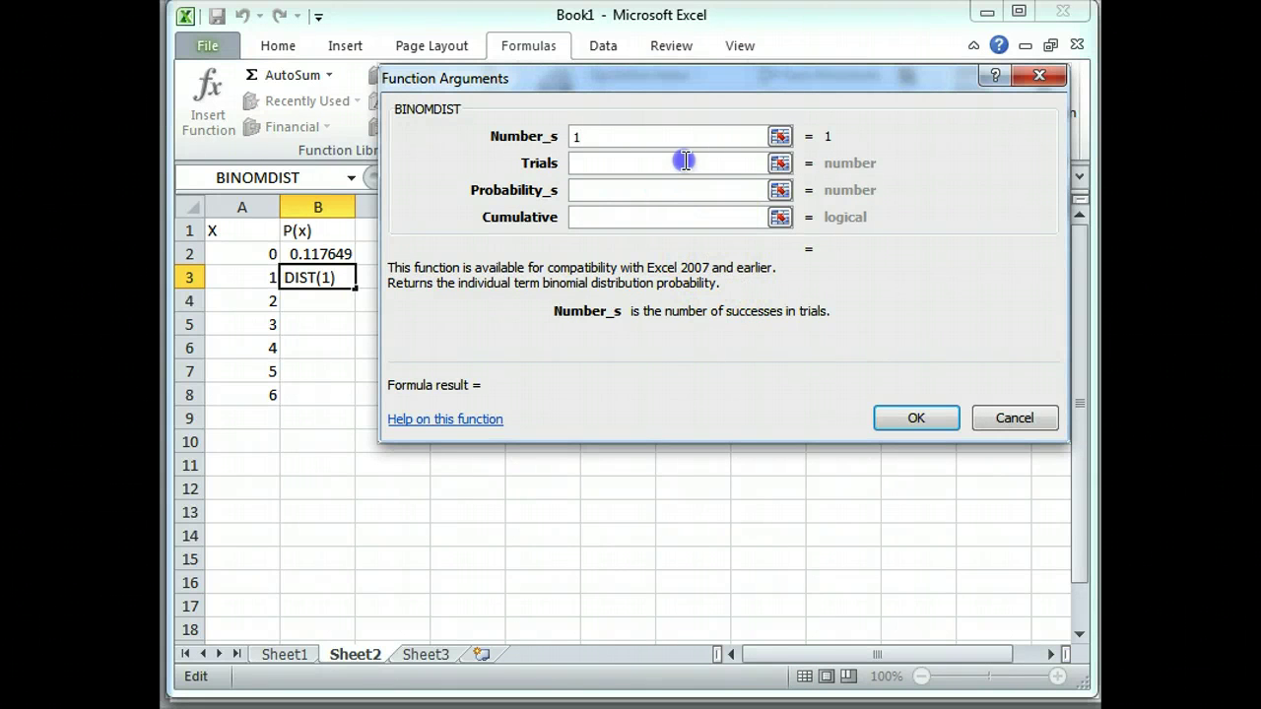
left_click(684, 164)
left_click(677, 165)
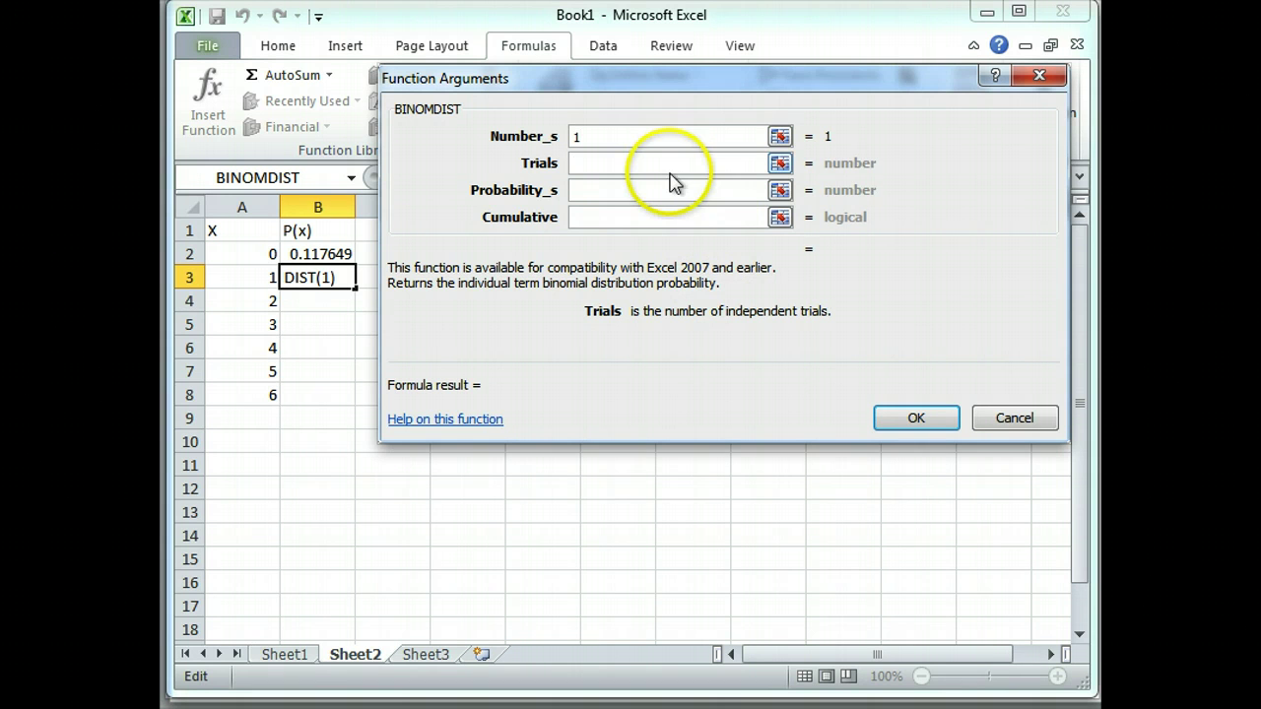
type("6")
left_click(657, 193)
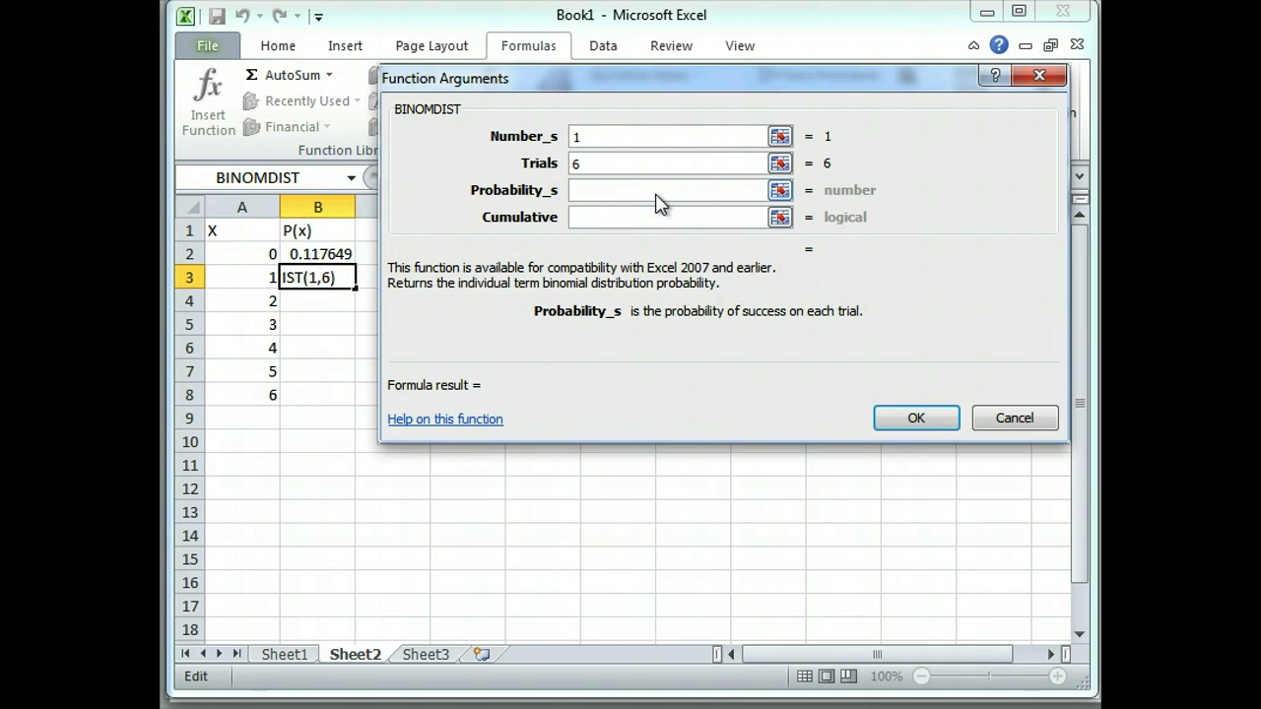
type("0.3")
left_click(648, 217)
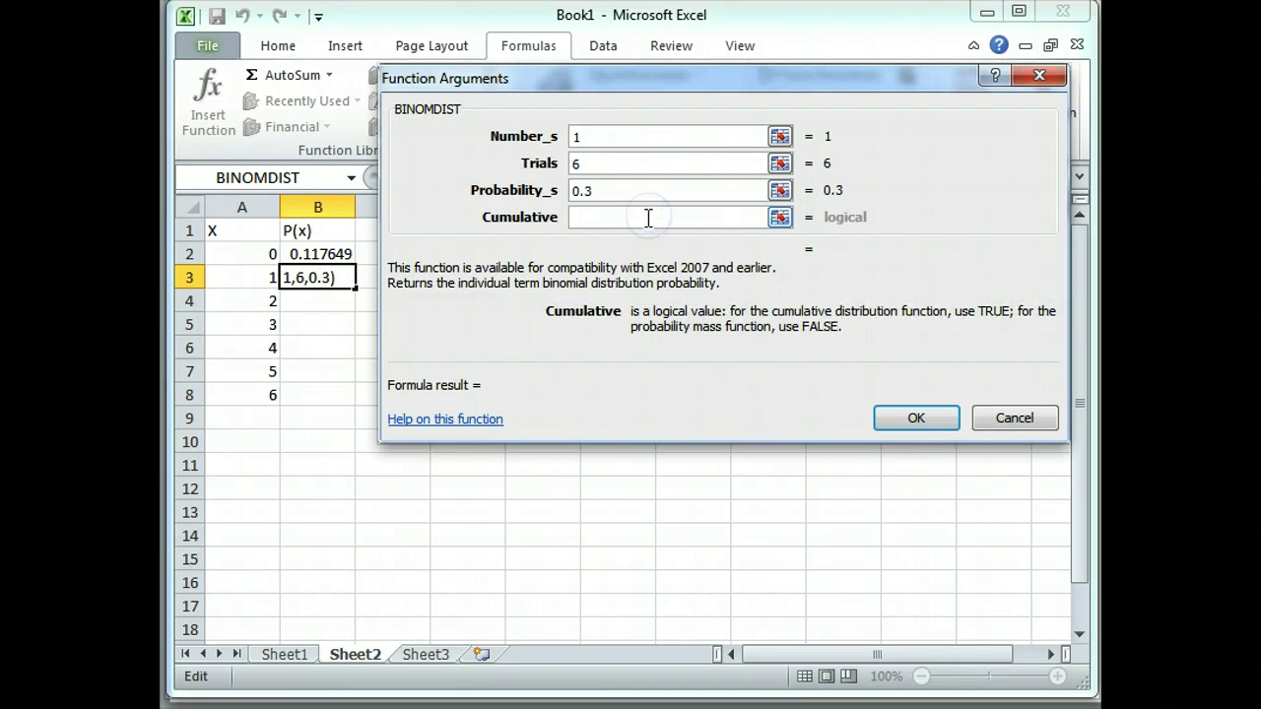
type("0")
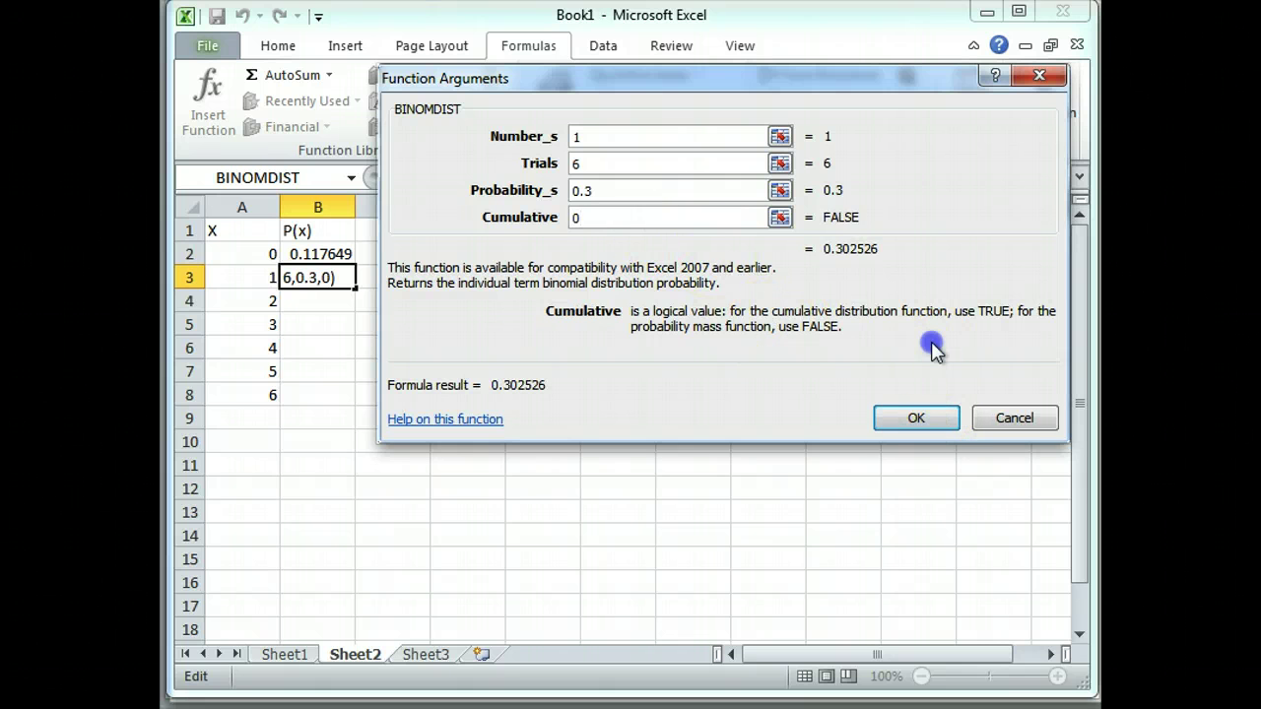
left_click(932, 417)
Put =BINOMDIST(2,6,0.3,0) in B4, giving 0.324135
left_click(320, 305)
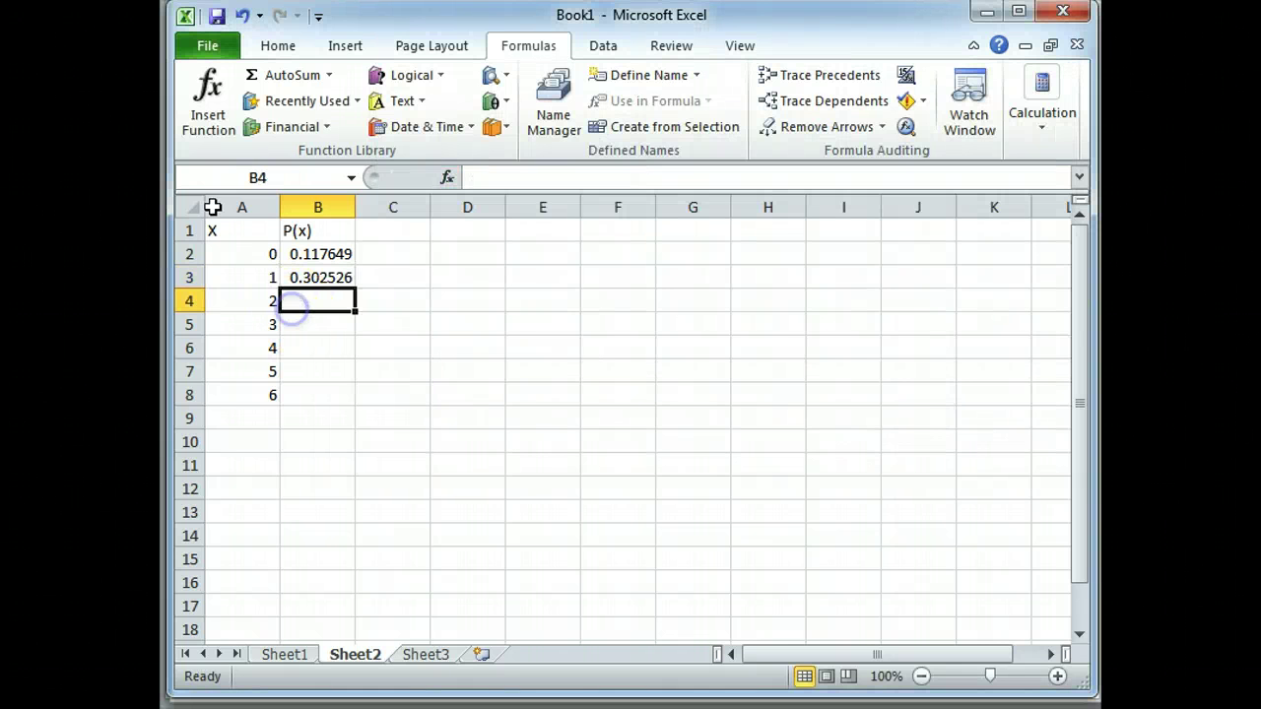
left_click(208, 98)
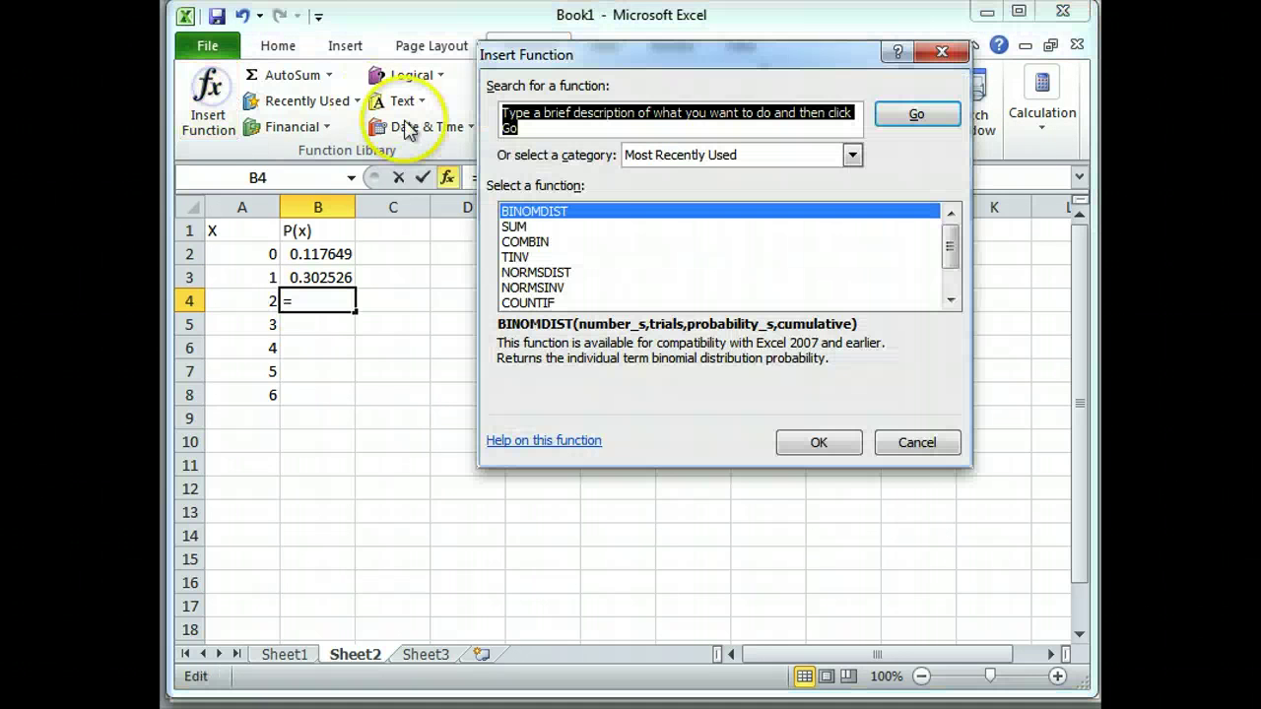
left_click(780, 449)
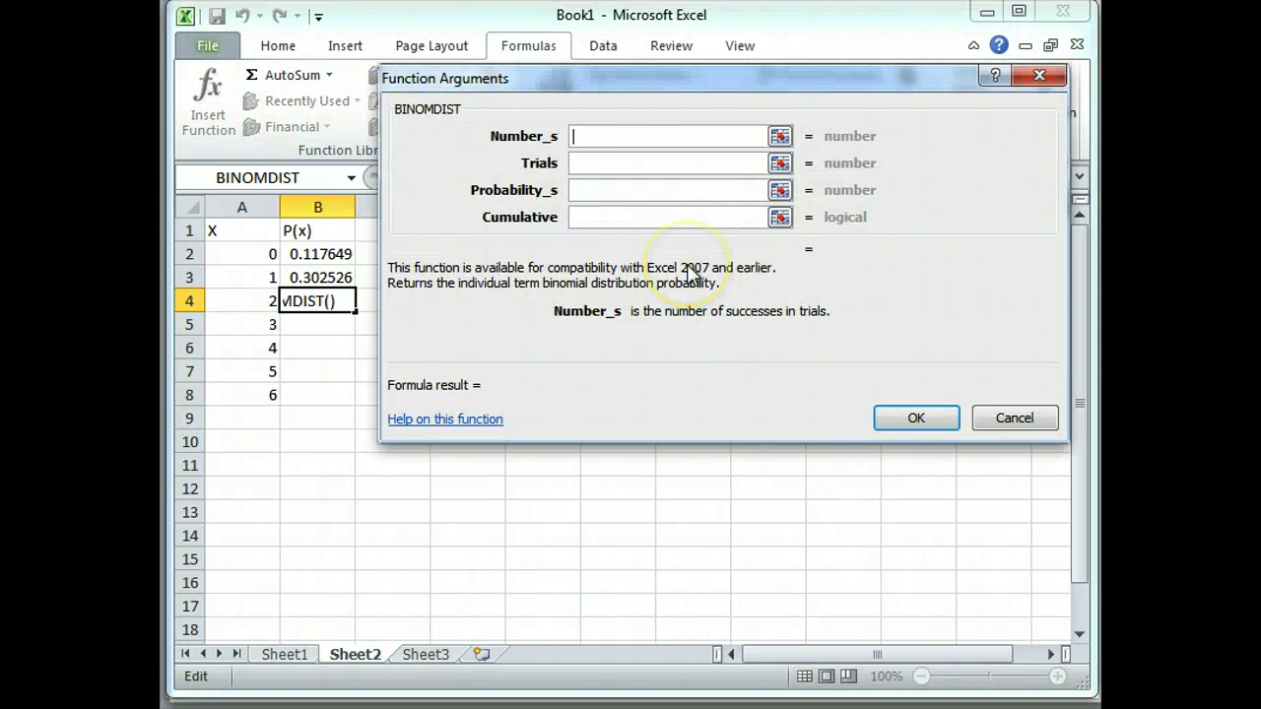
type("2")
left_click(612, 162)
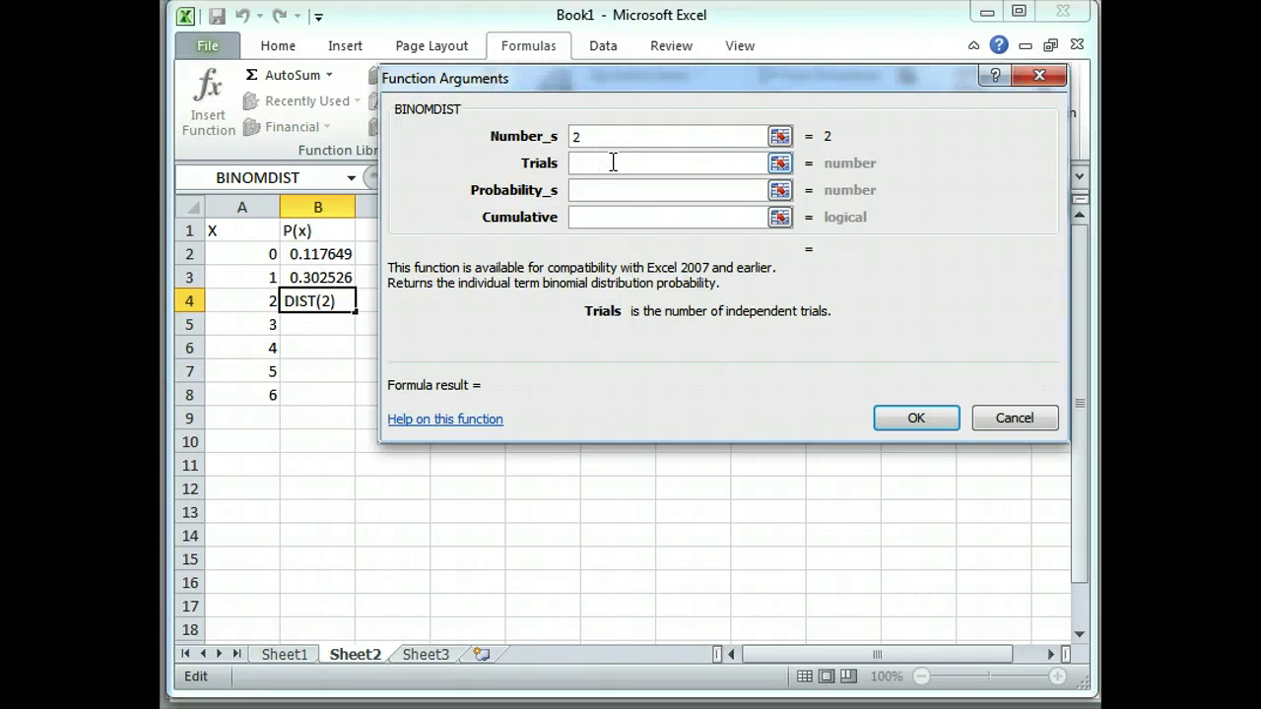
type("6")
left_click(611, 191)
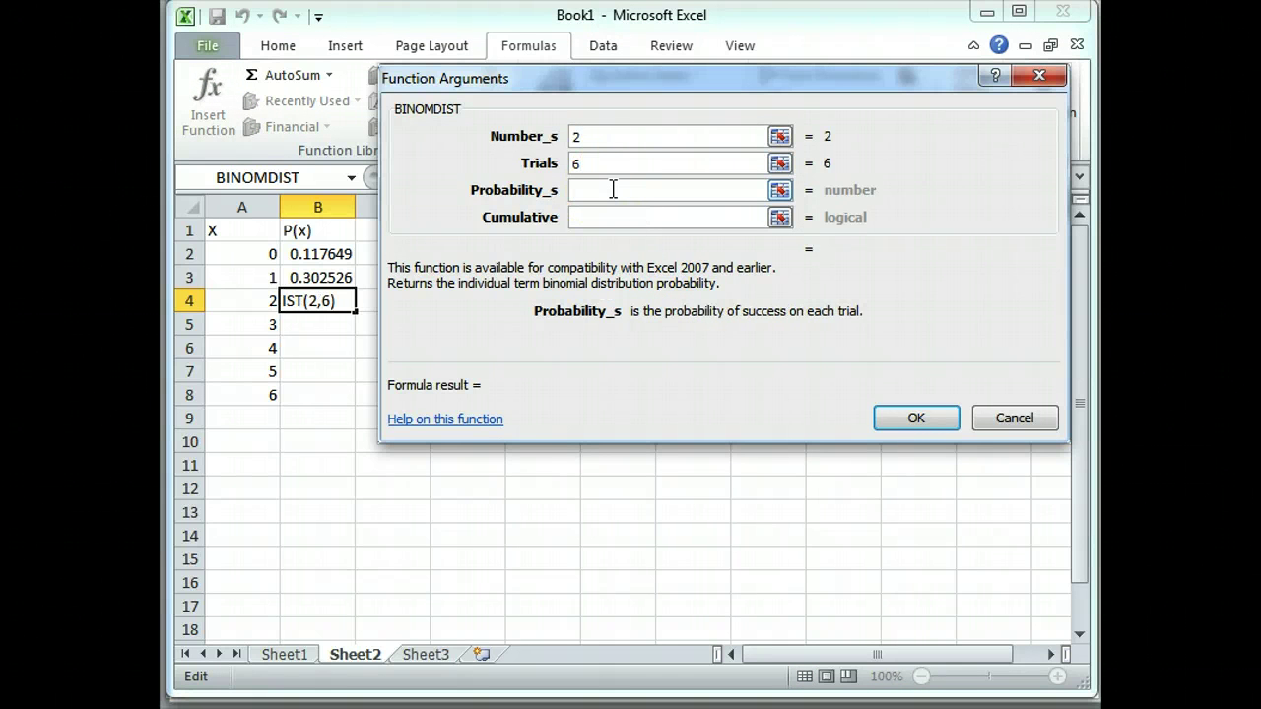
type("0.3")
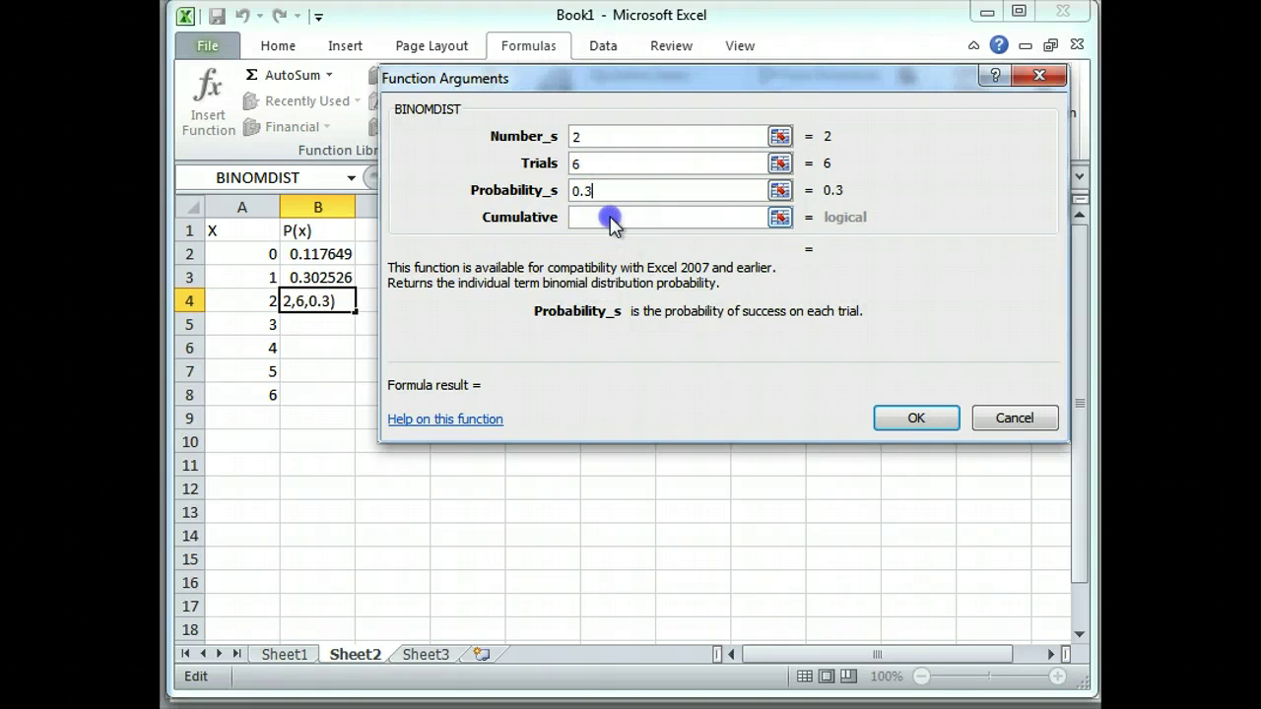
left_click(611, 218)
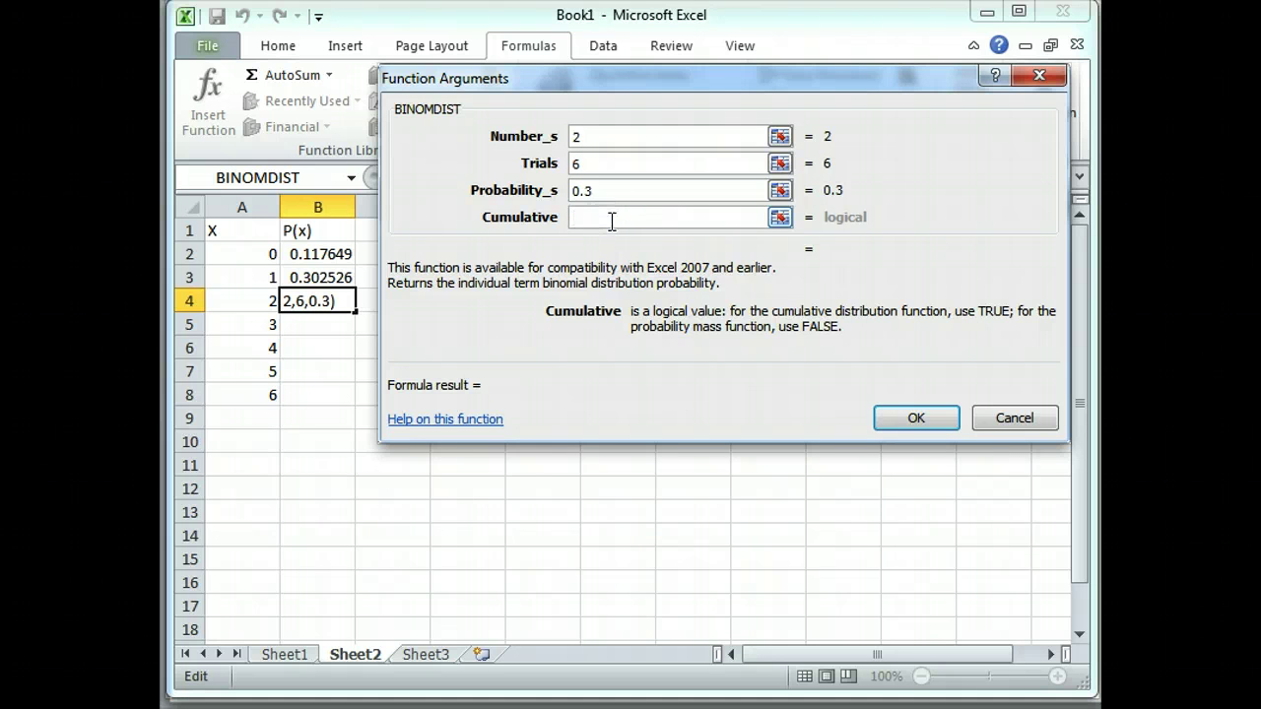
type("0")
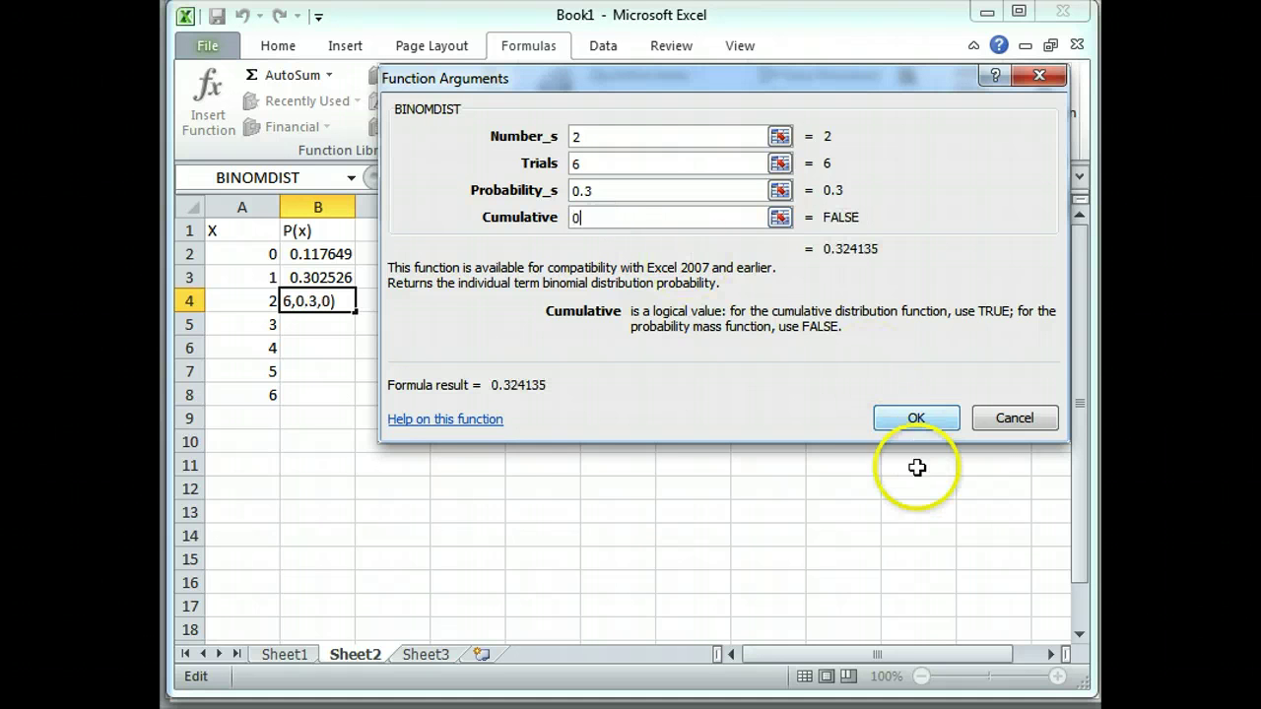
left_click(912, 421)
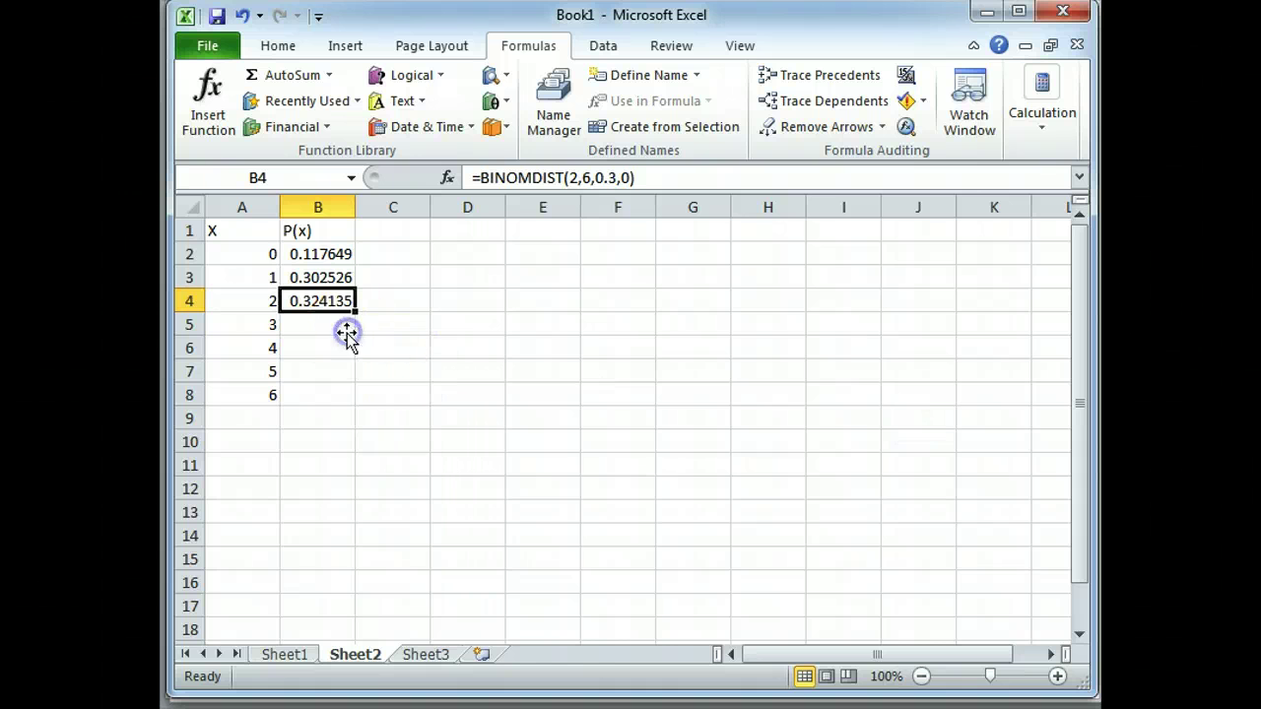
left_click(345, 329)
Put =BINOMDIST(3,6,0.3,0) in B5, giving 0.18522
left_click(208, 98)
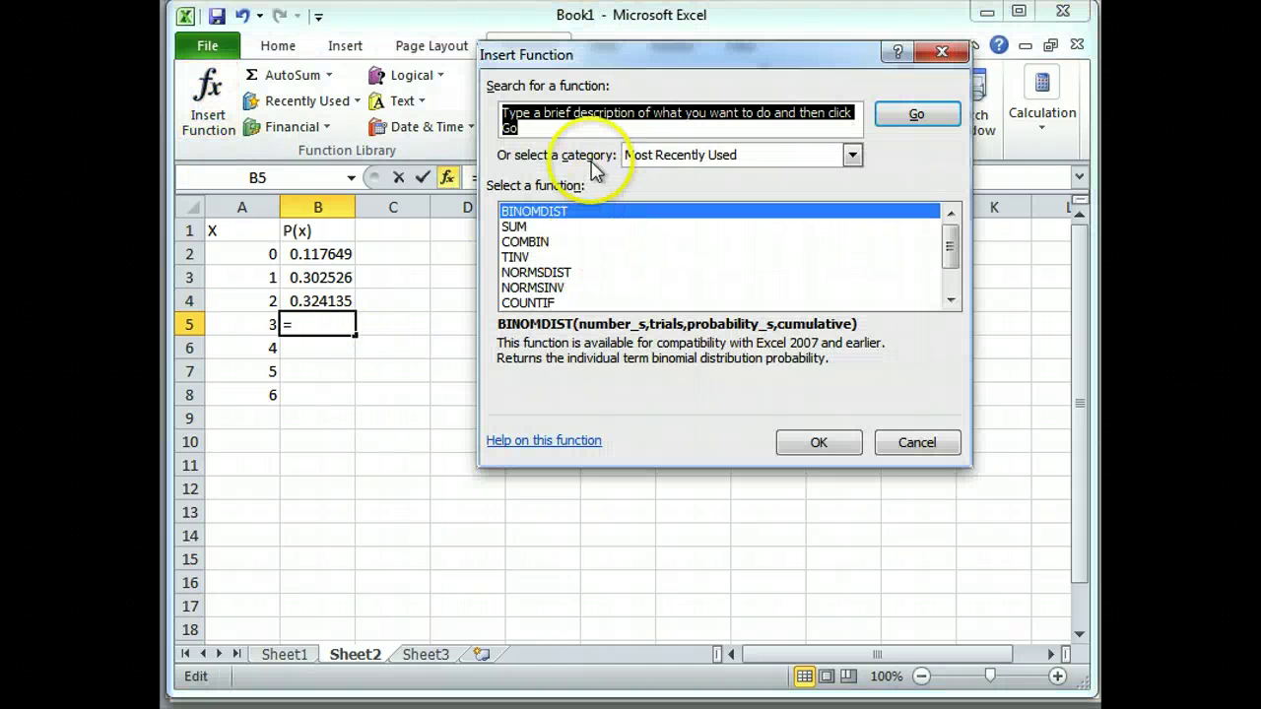
left_click(808, 443)
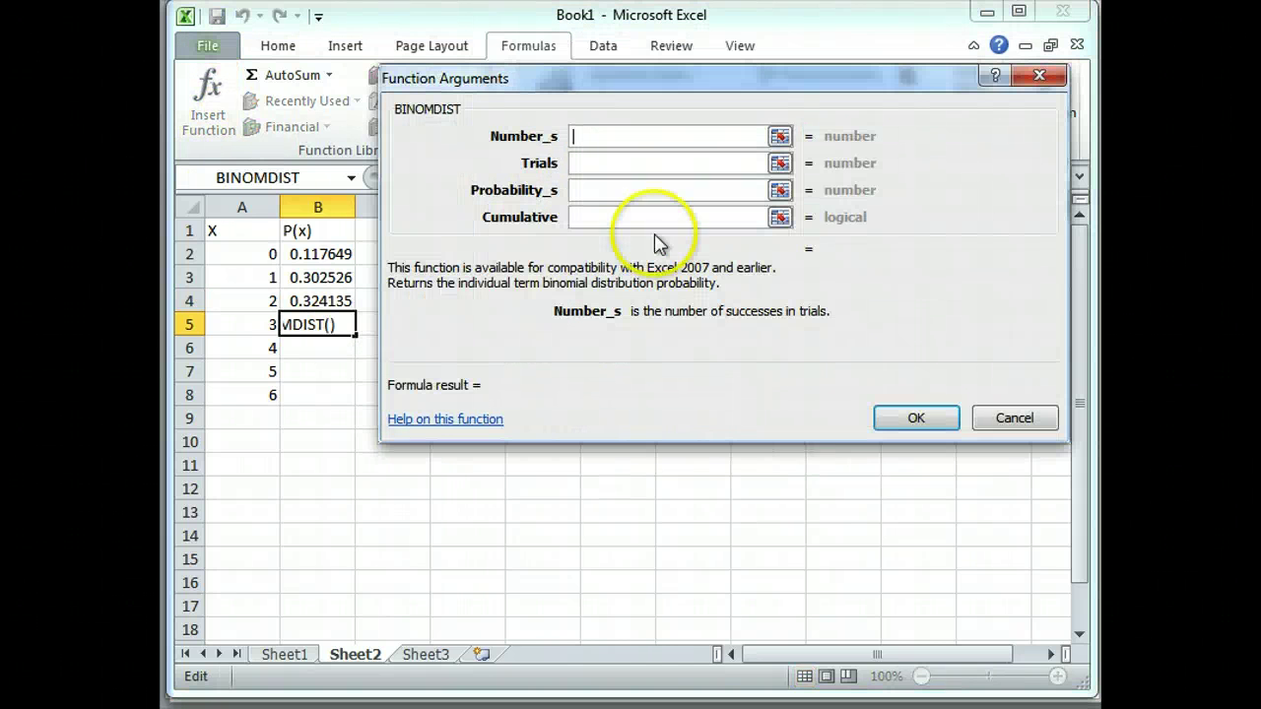
type("3")
left_click(636, 169)
type("6")
left_click(637, 190)
type("0.3")
left_click(629, 223)
type("0")
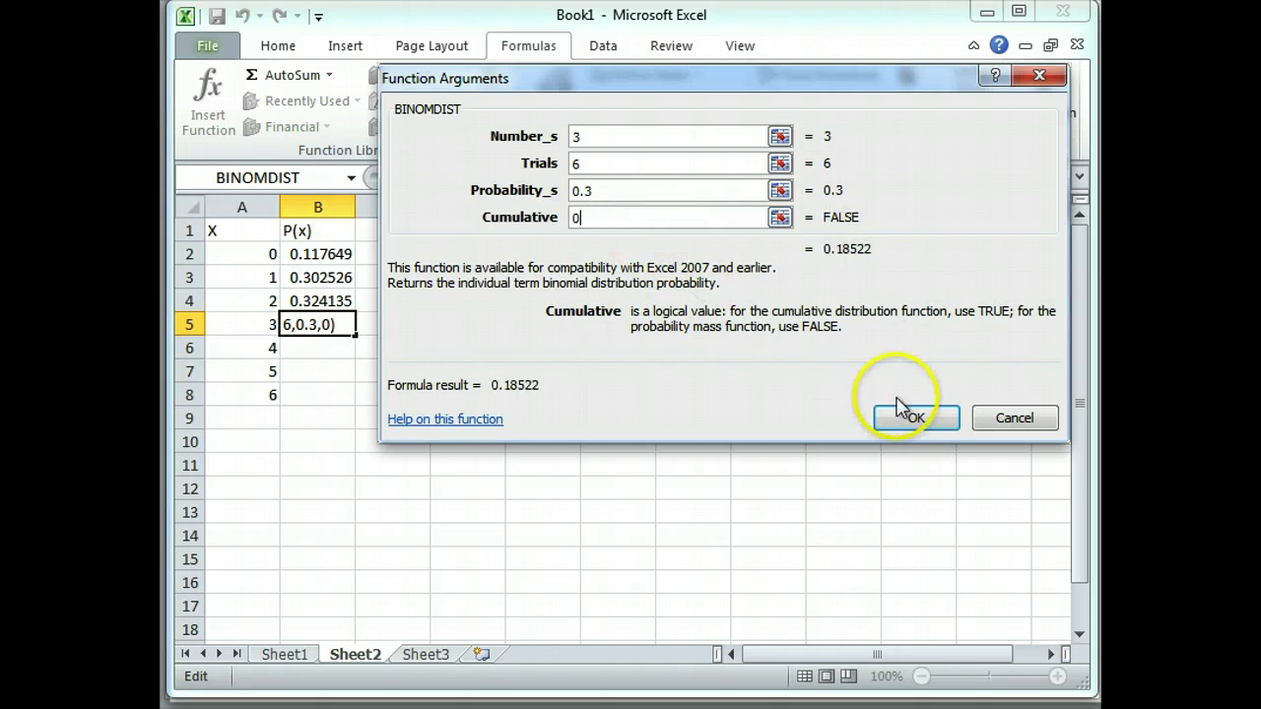
left_click(915, 418)
Put =BINOMDIST(4,6,0.3,0) in B6, giving 0.059535
left_click(299, 350)
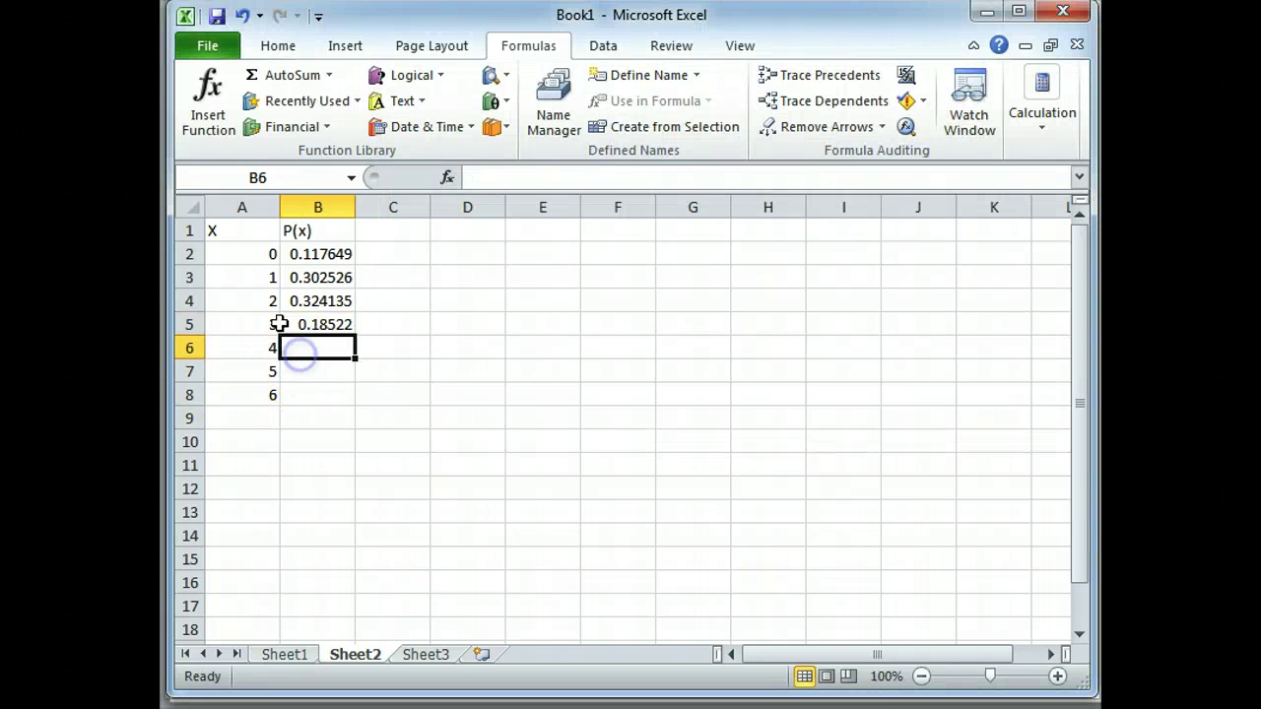
left_click(209, 111)
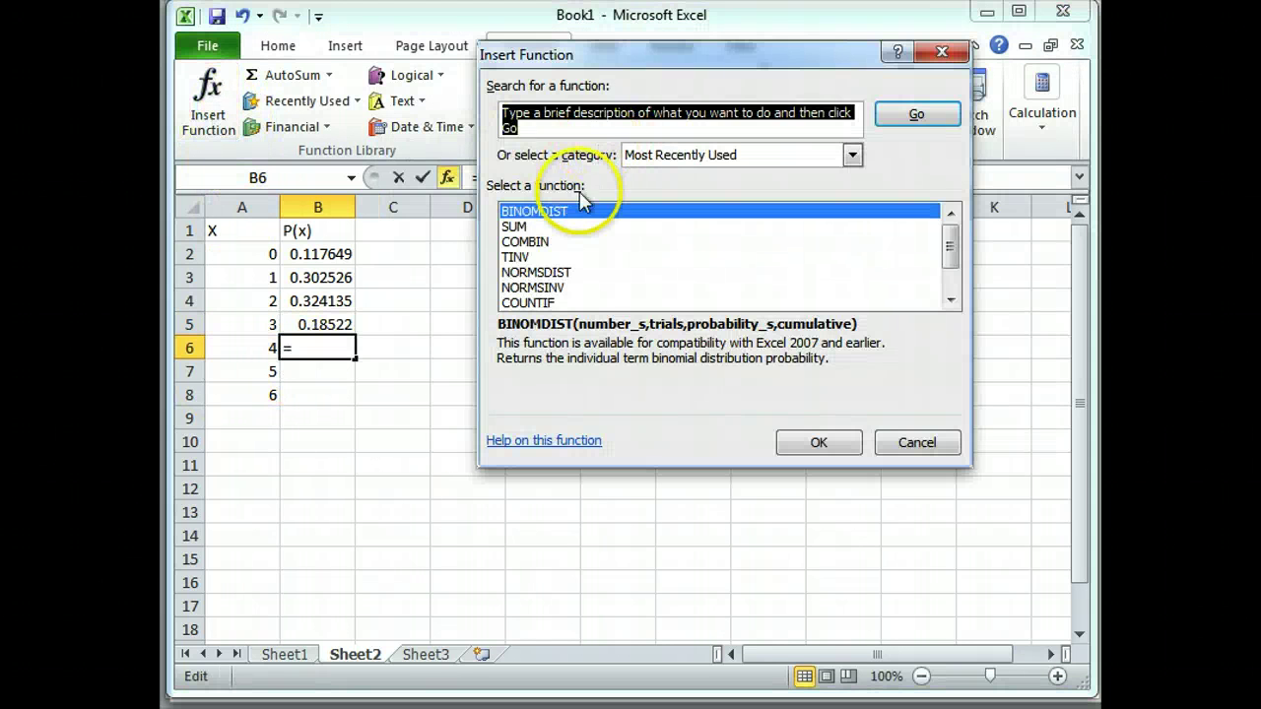
left_click(836, 445)
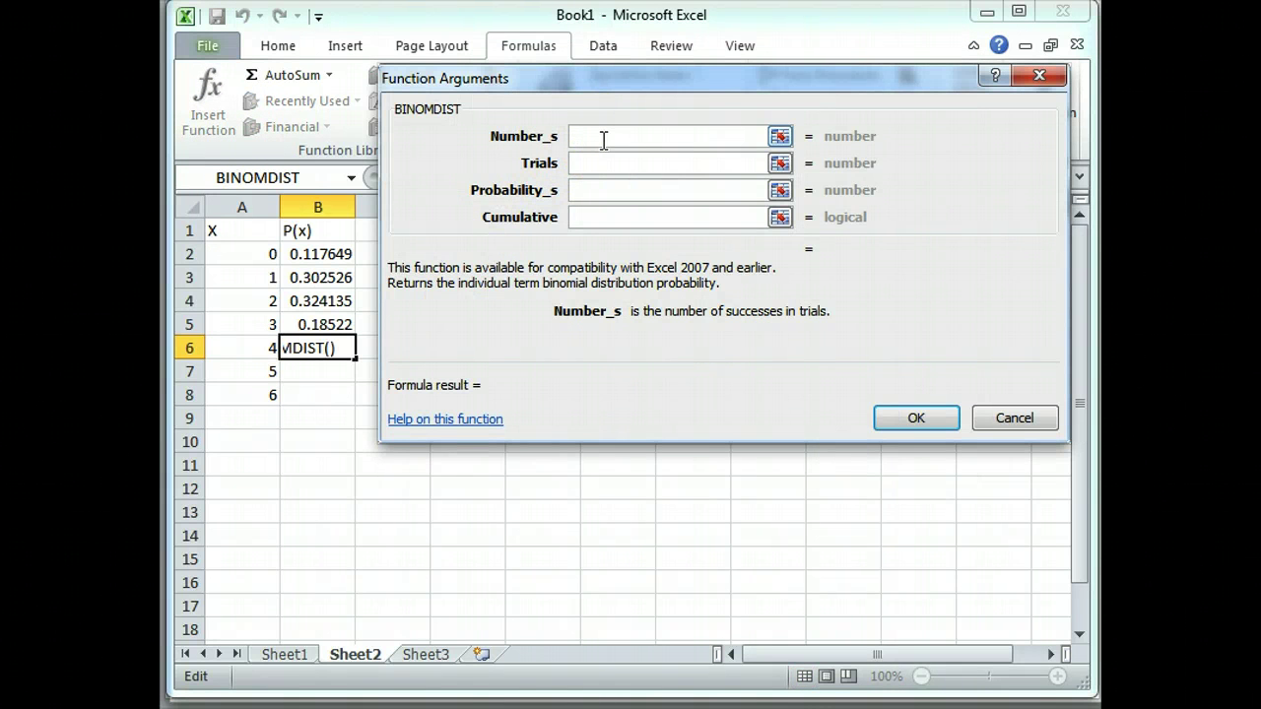
type("4")
left_click(605, 161)
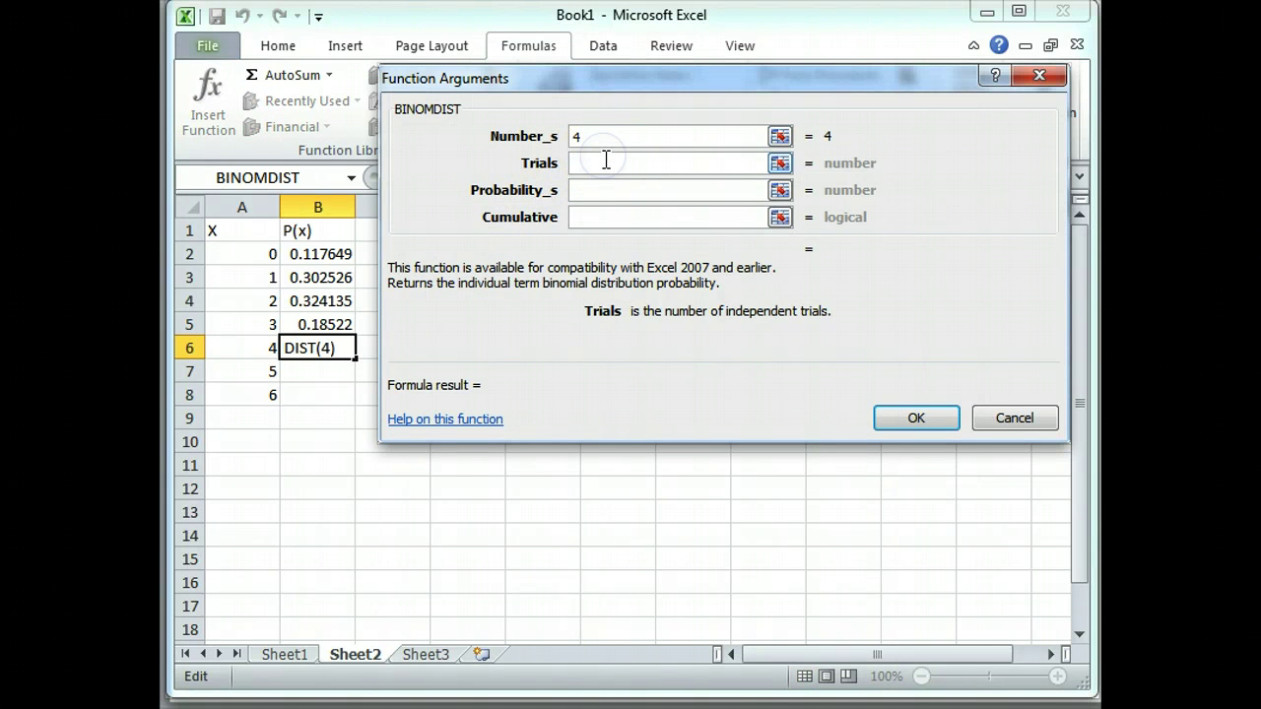
type("6")
left_click(591, 190)
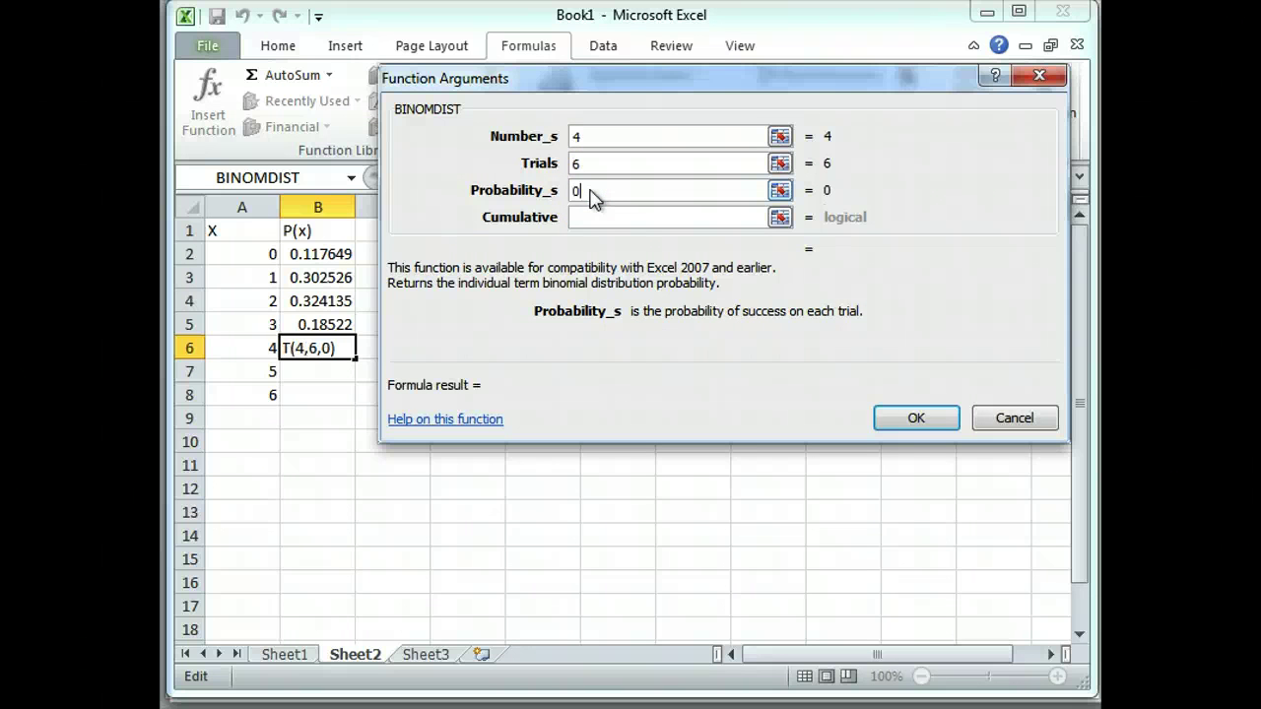
type("0.3")
left_click(591, 219)
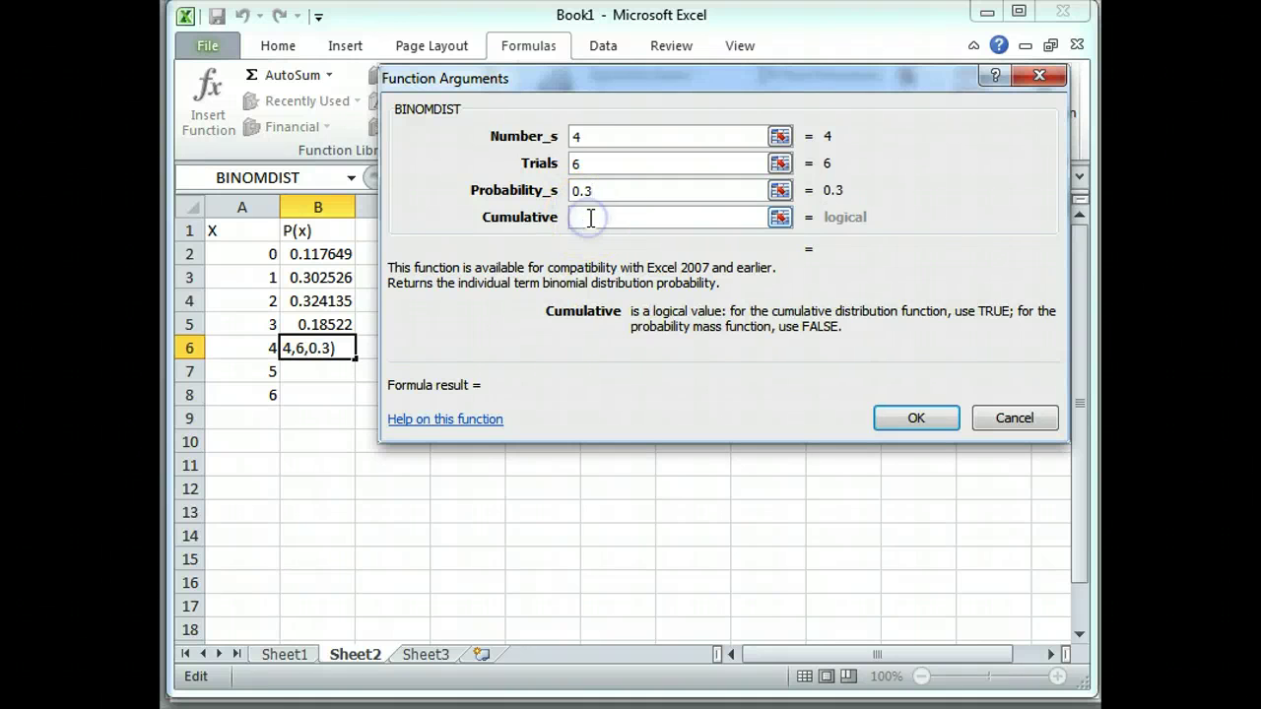
type("0")
left_click(916, 418)
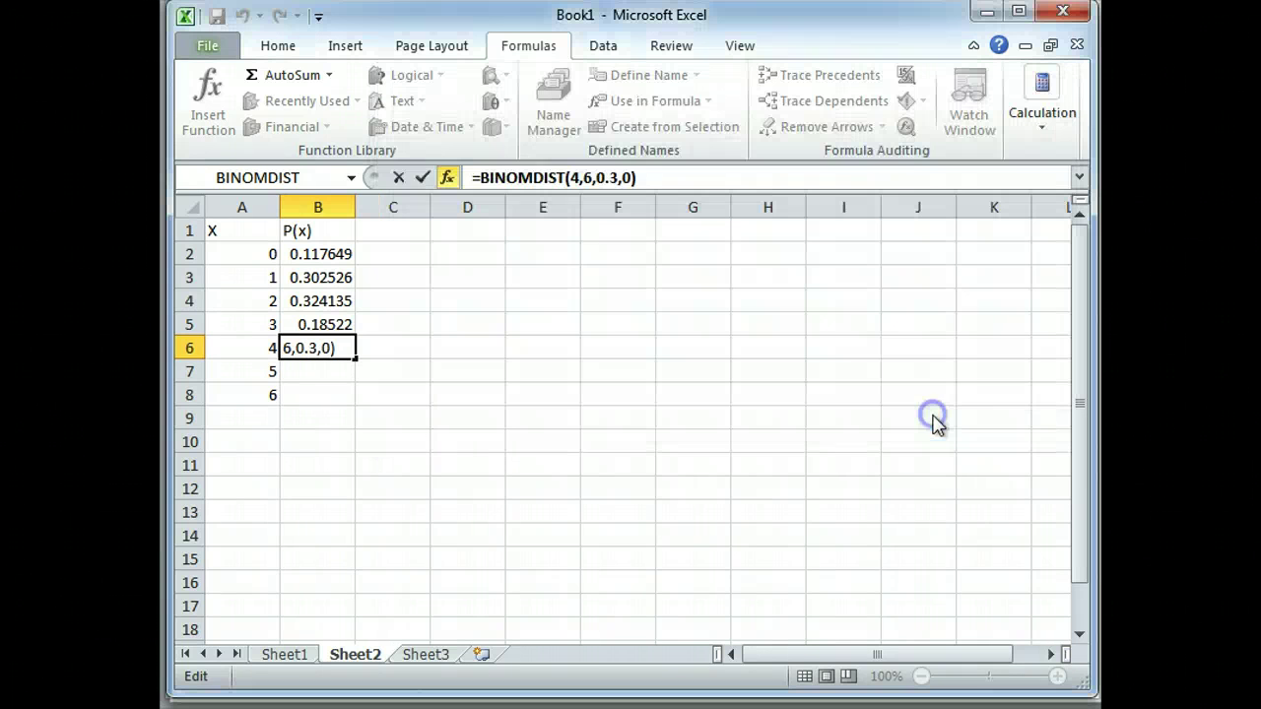
left_click(329, 392)
Start a BINOMDIST function in cell B7
left_click(329, 371)
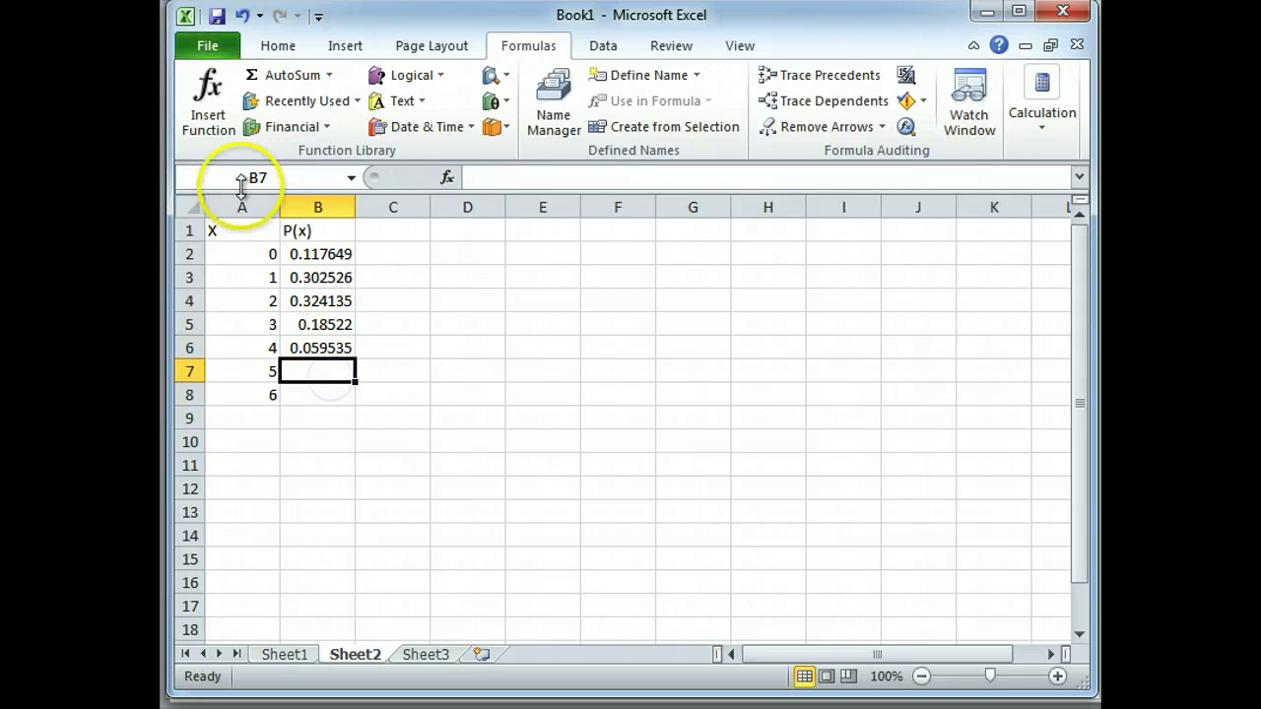
left_click(215, 124)
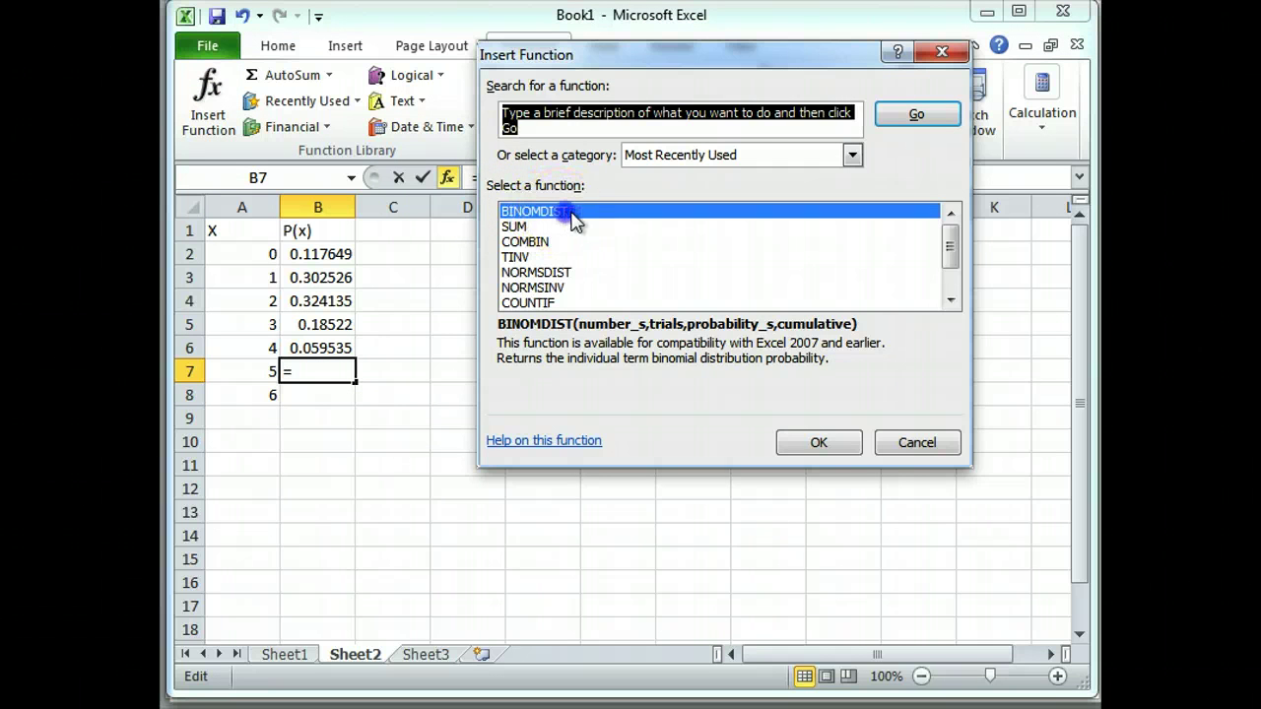
left_click(569, 212)
left_click(819, 443)
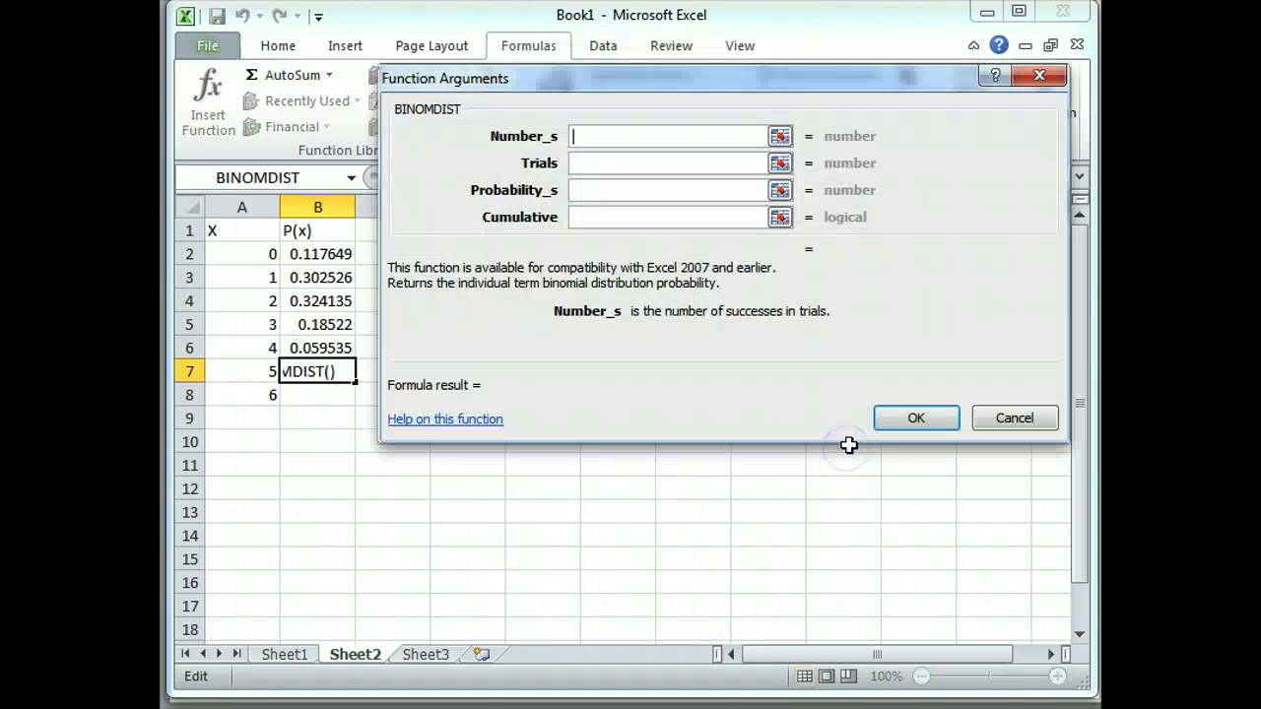
Enter arguments 5, 6, 0.3 and 0 so B7 shows 0.010206
type("5")
left_click(636, 168)
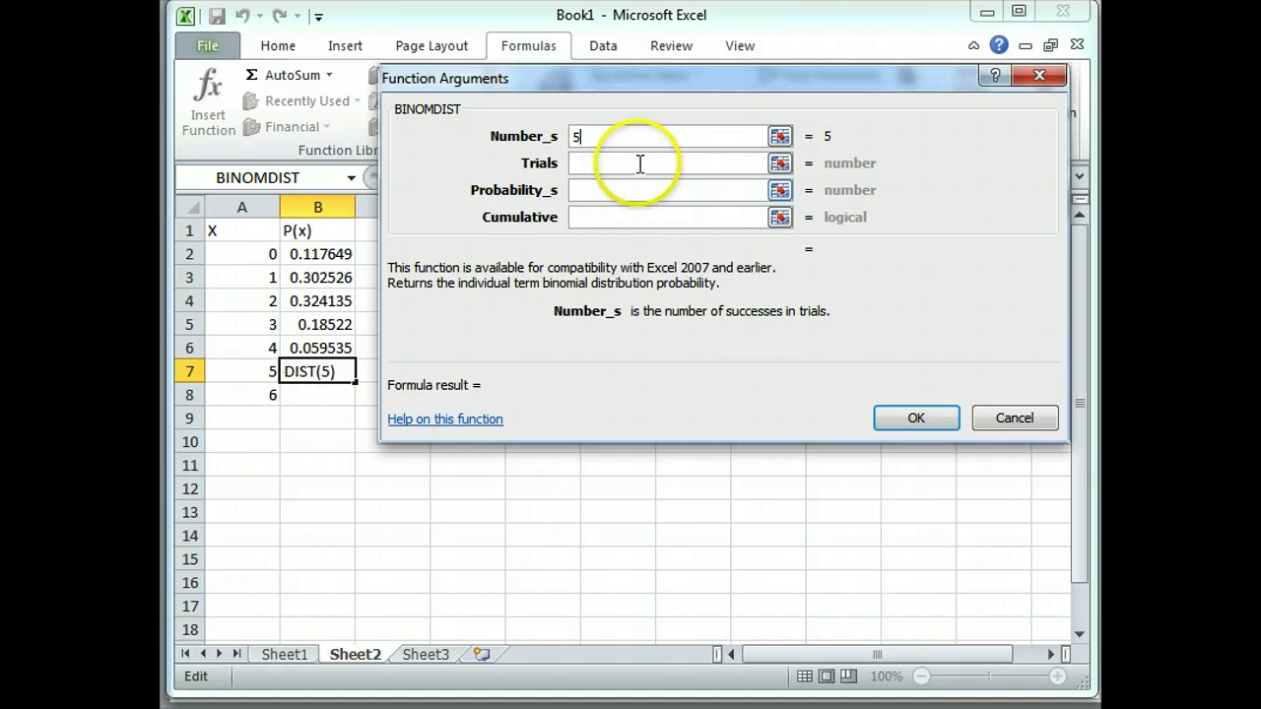
type("6")
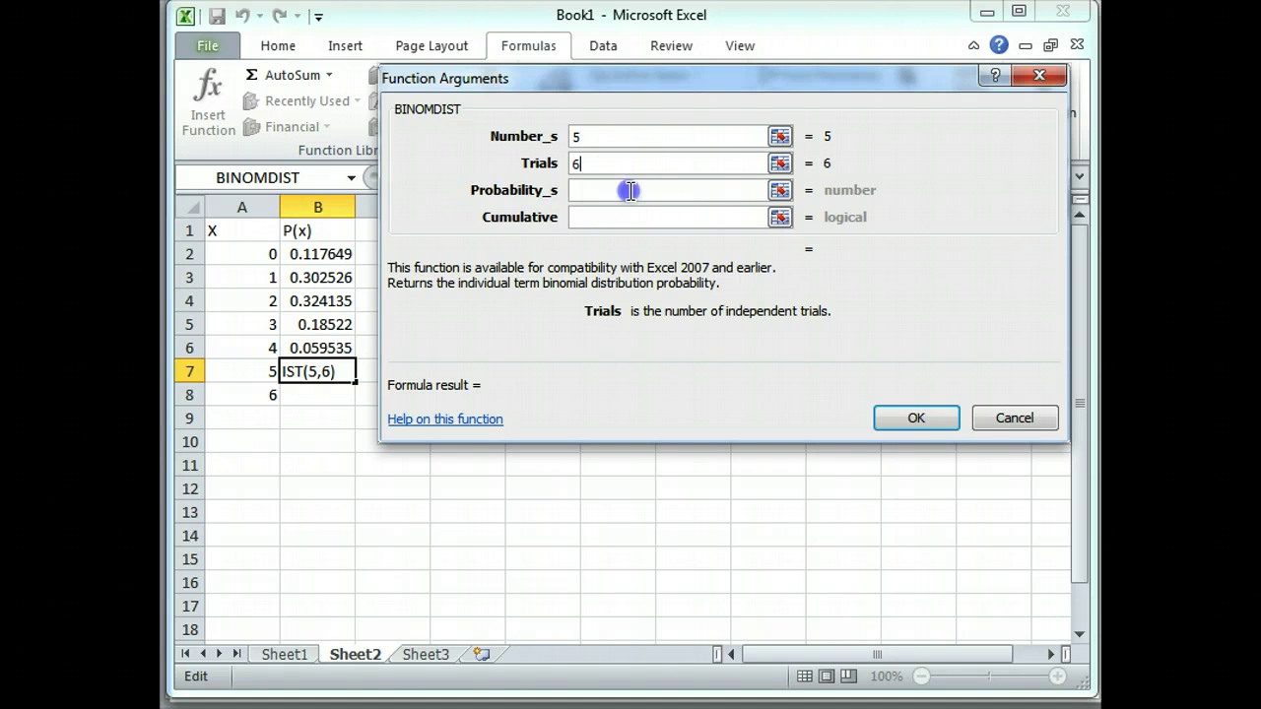
left_click(631, 190)
type("0.3")
left_click(620, 215)
type("0")
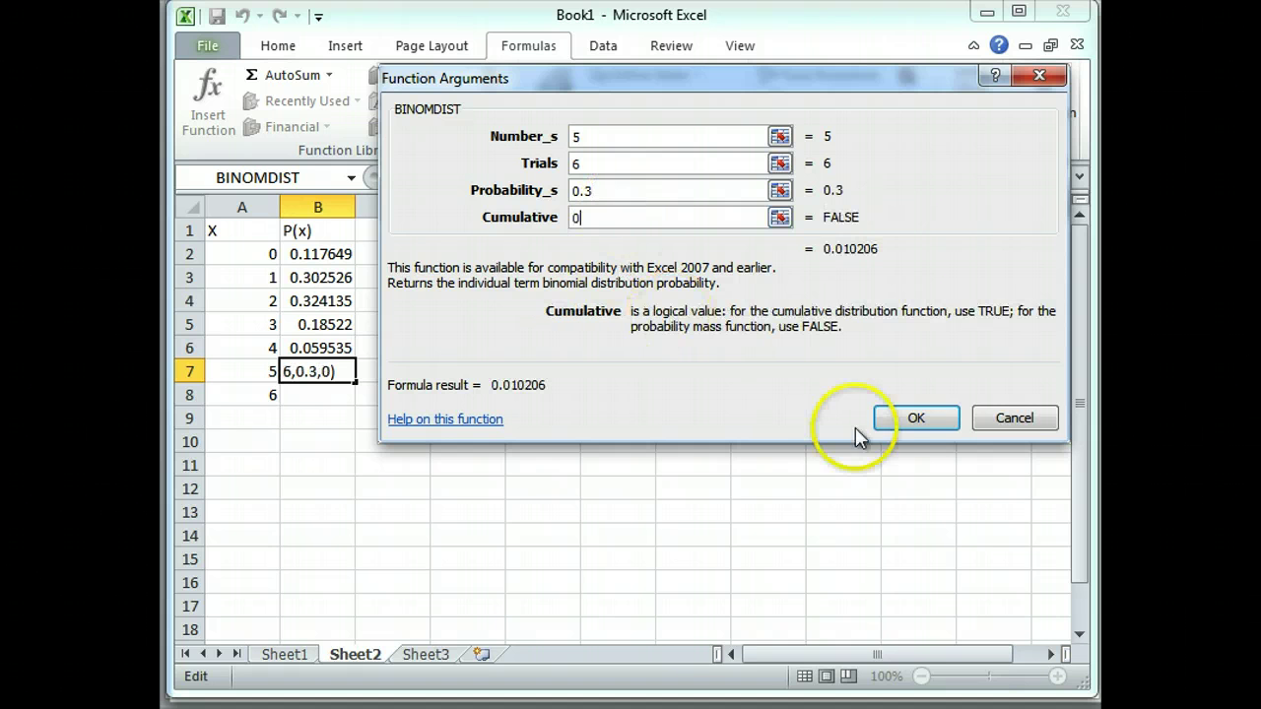
left_click(891, 425)
left_click(312, 404)
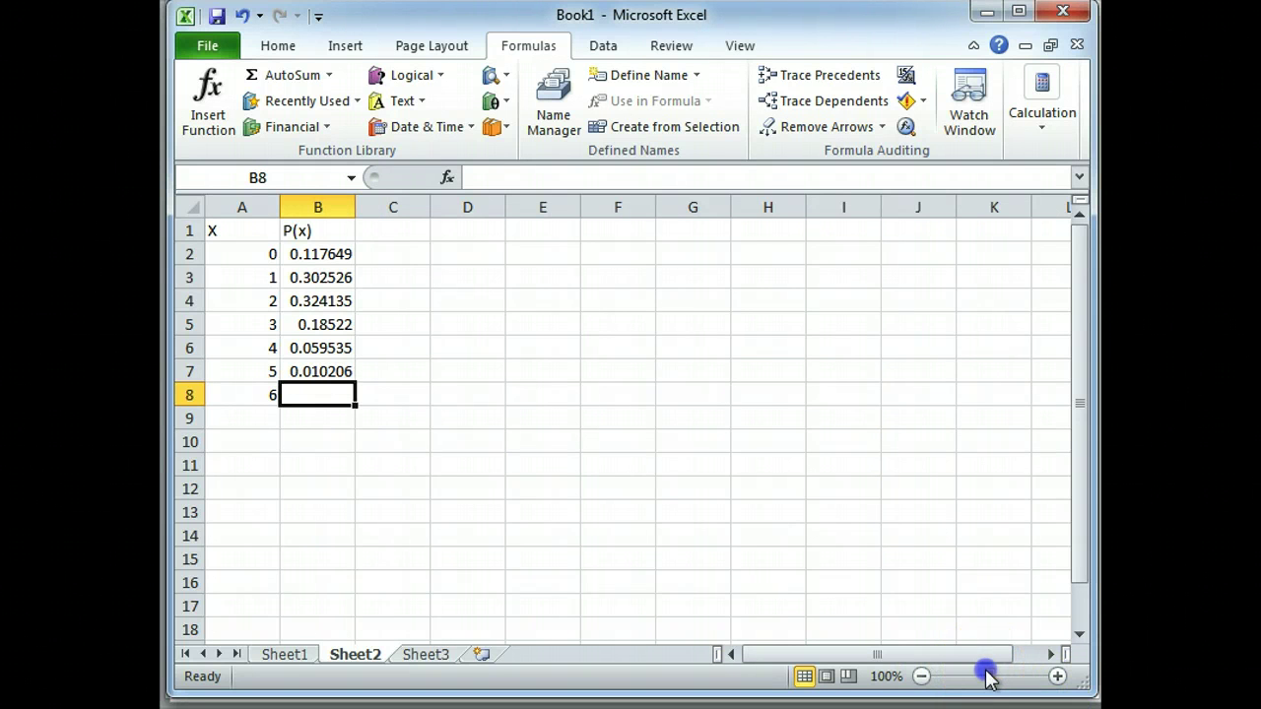
Zoom in and put =BINOMDIST(6,6,0.3,0) in B8, giving 0.00073
mouse_move(989, 676)
left_mouse_down()
mouse_move(1007, 678)
mouse_move(996, 676)
left_mouse_up()
left_click(234, 126)
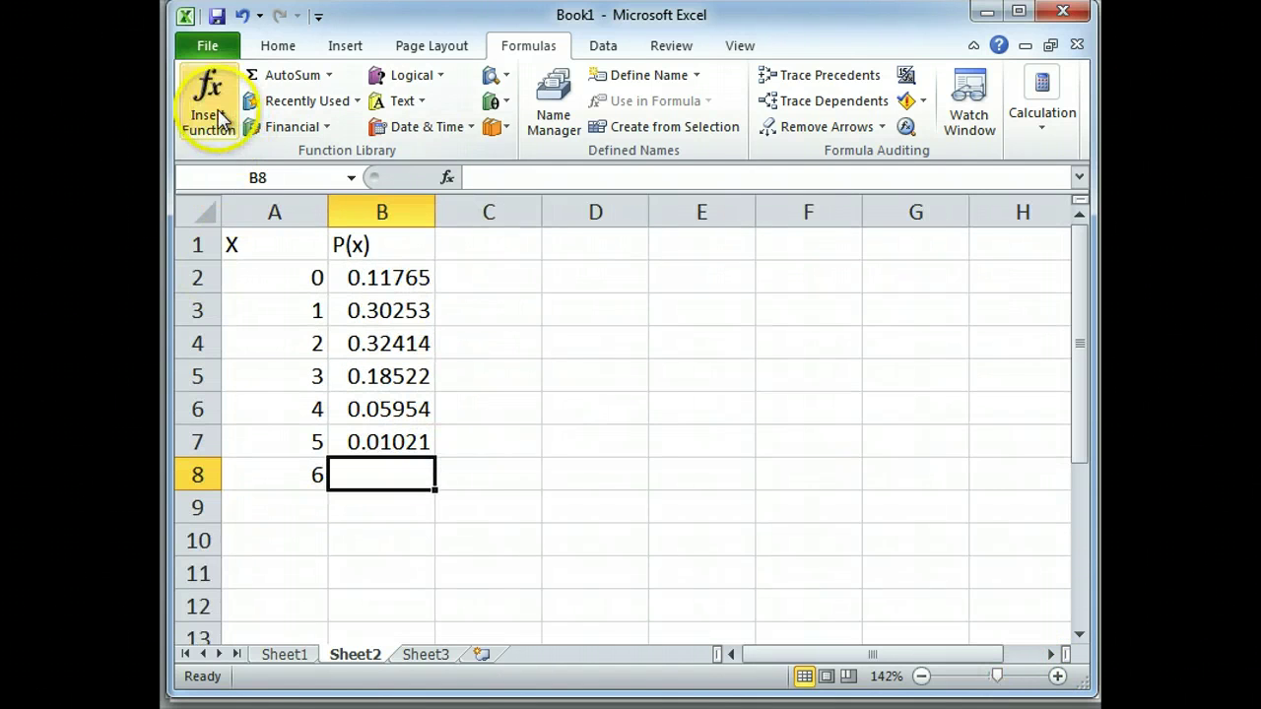
left_click(818, 445)
type("6")
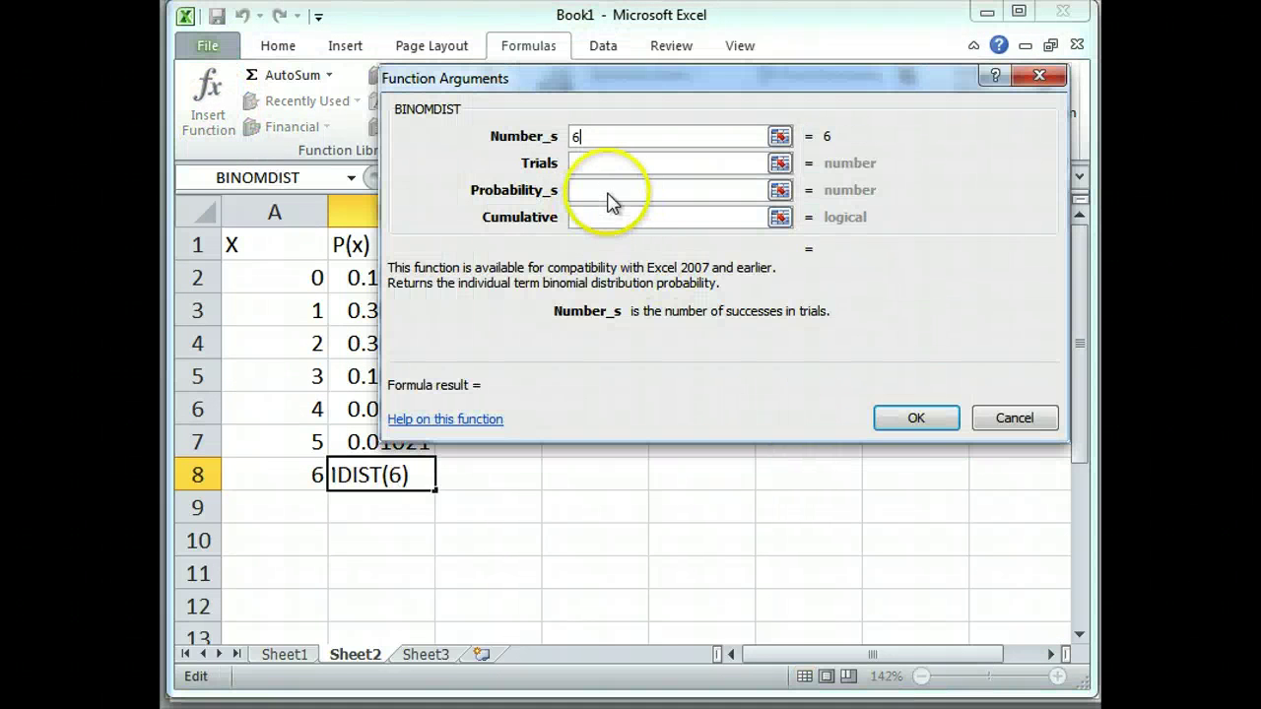
left_click(614, 164)
type("6")
left_click(618, 192)
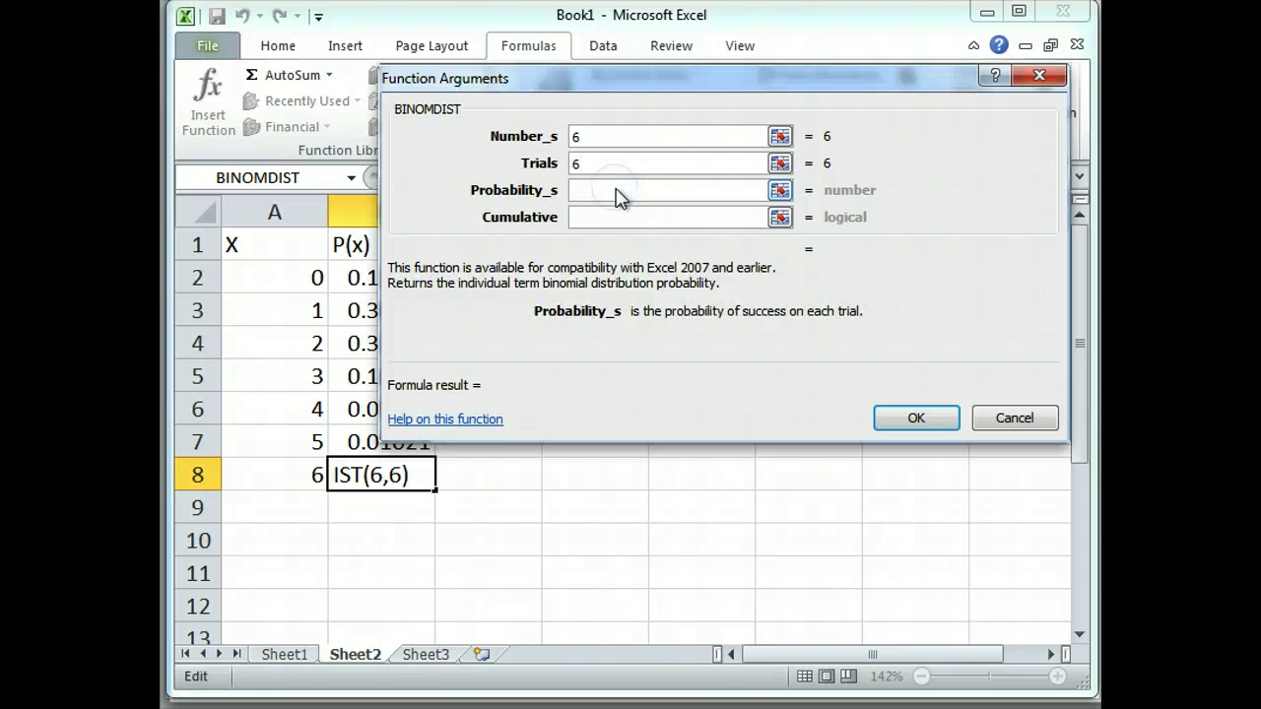
left_click(617, 192)
type("0.")
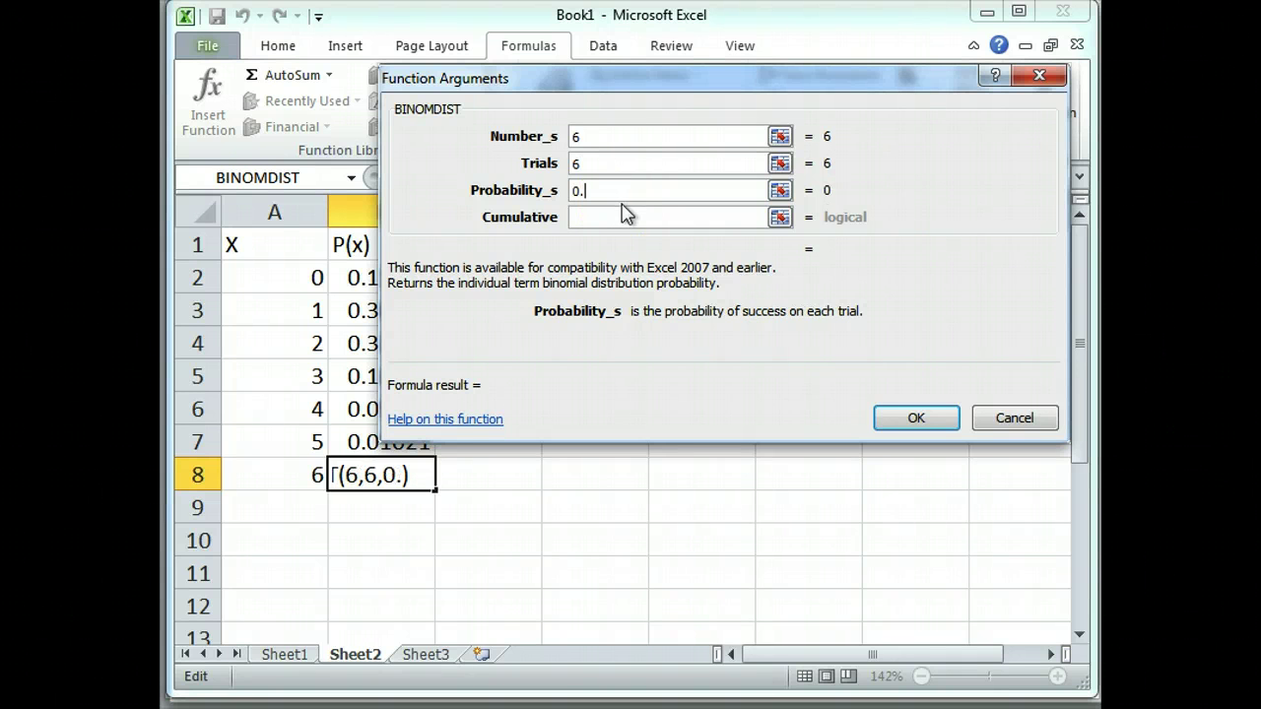
type("3")
left_click(622, 216)
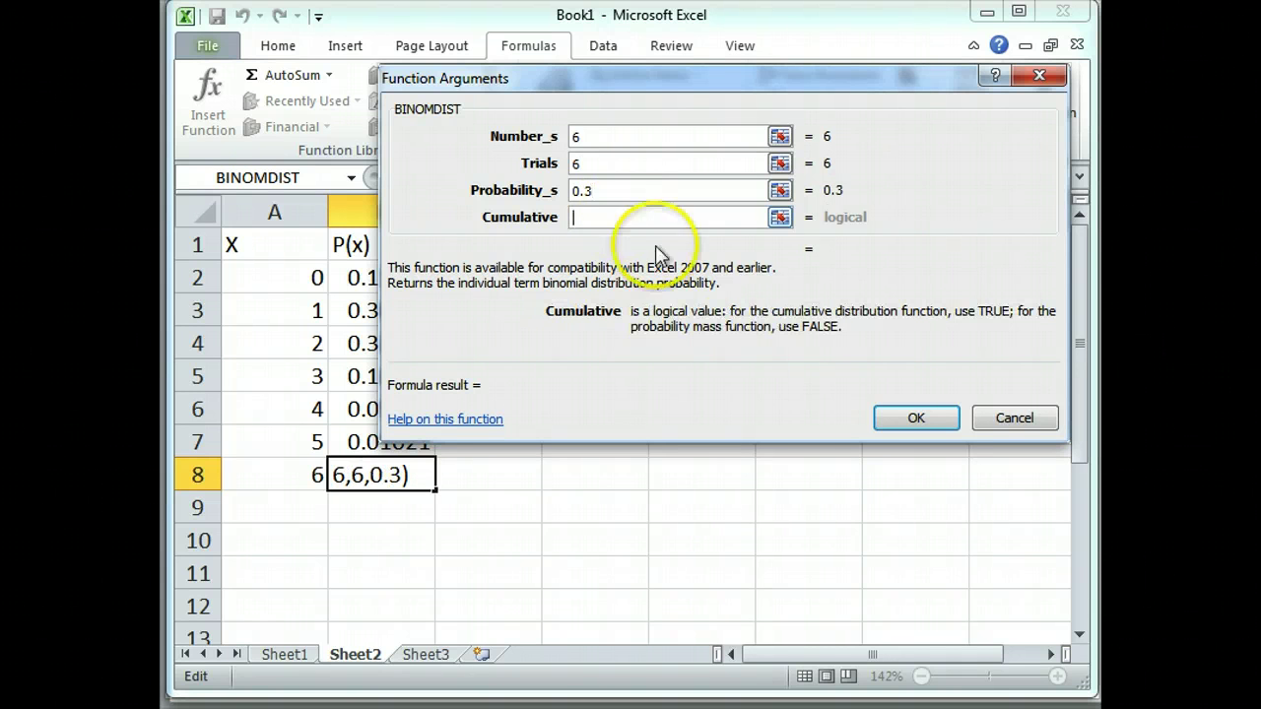
type("0")
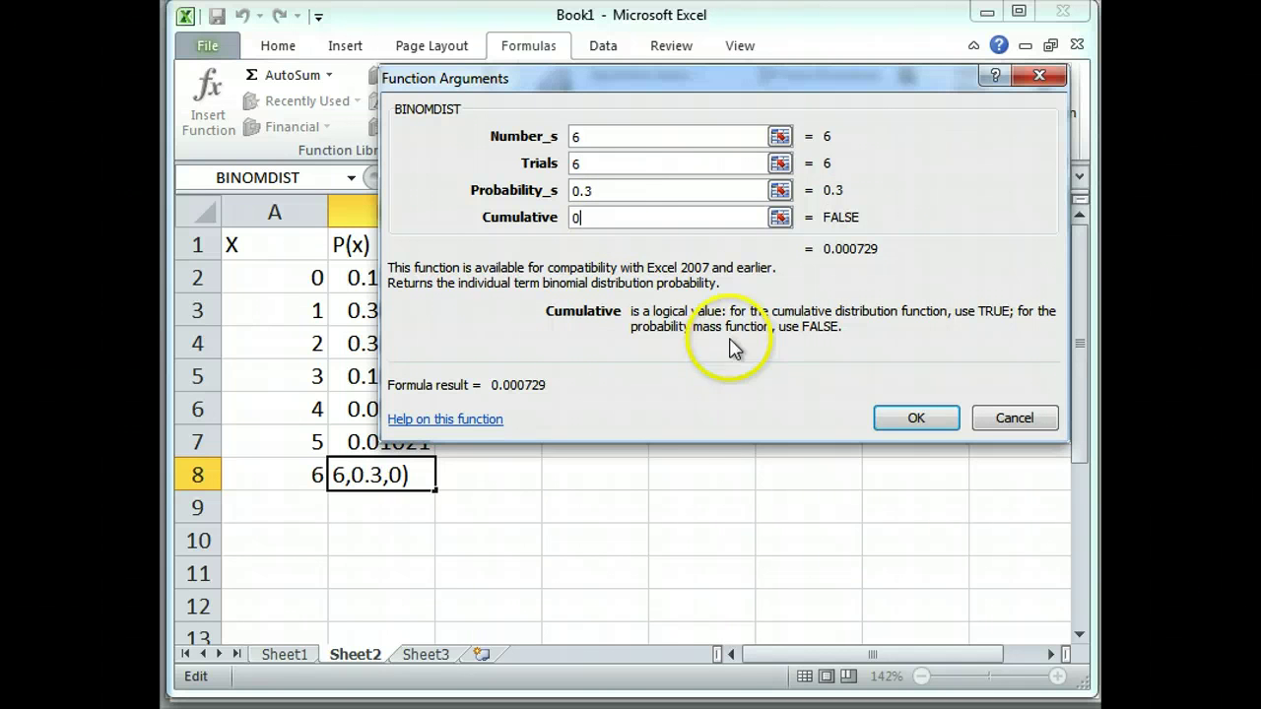
left_click(909, 419)
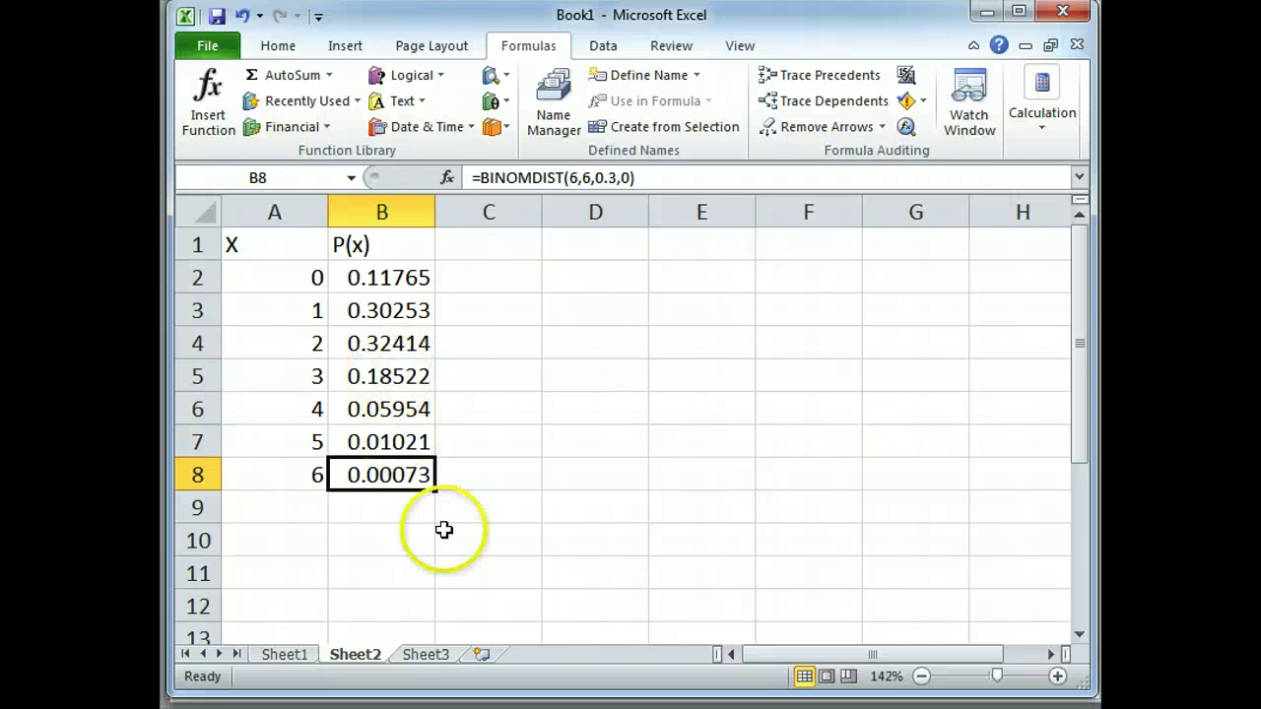
Copy the range A1:B8 with the X and P(x) values
left_click_drag(431, 480, 292, 253)
right_click(292, 253)
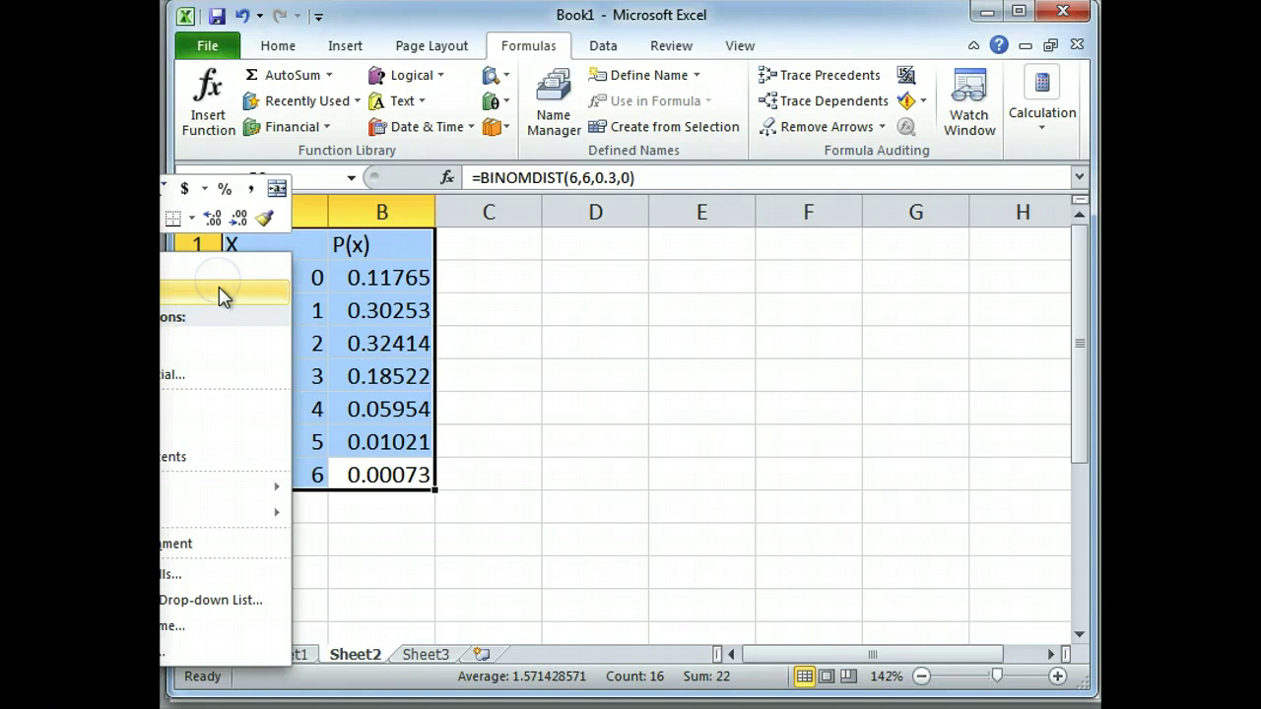
left_click(218, 286)
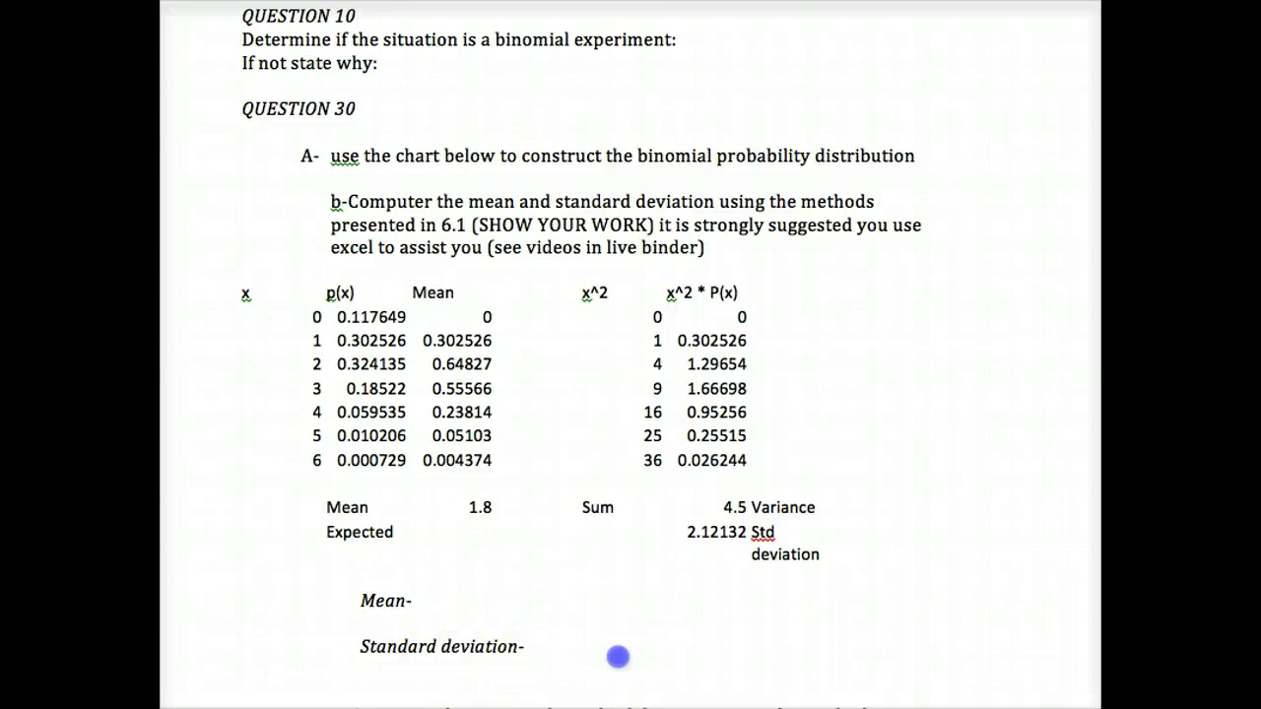
Delete the old x/p(x) table under Question 30 in the Word document
scroll(617, 659, "up", 10)
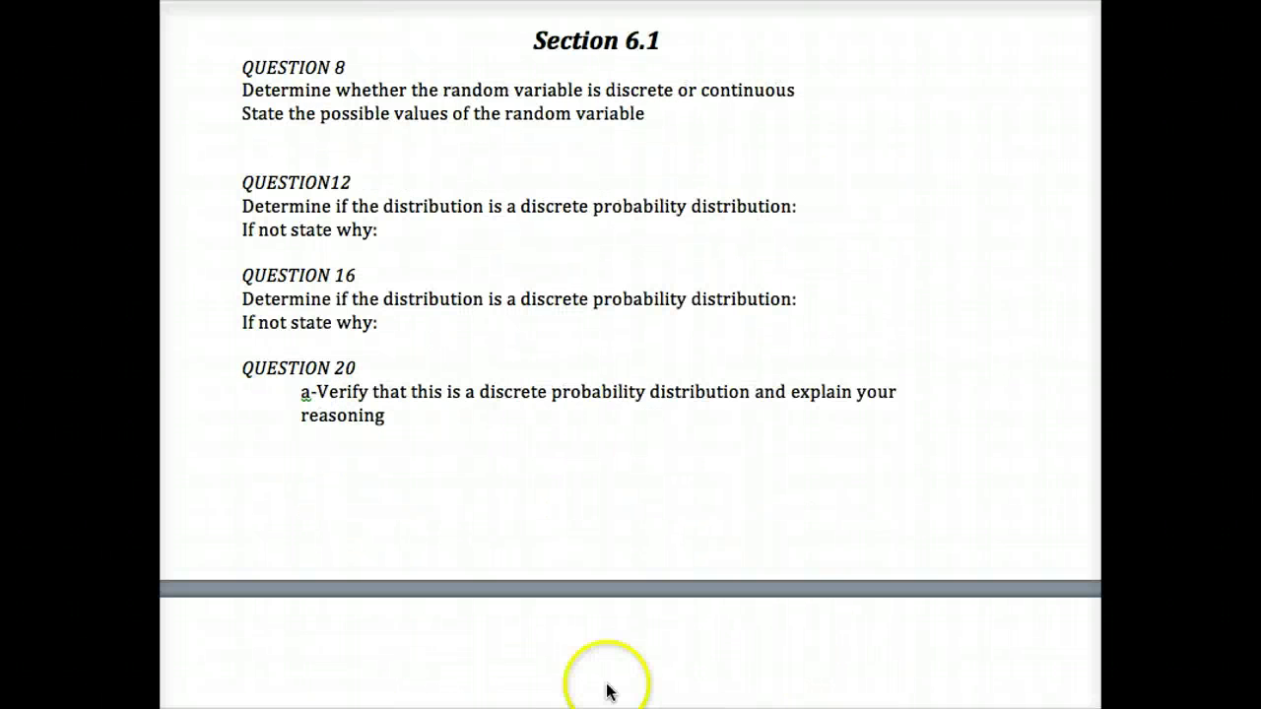
scroll(603, 655, "down", 10)
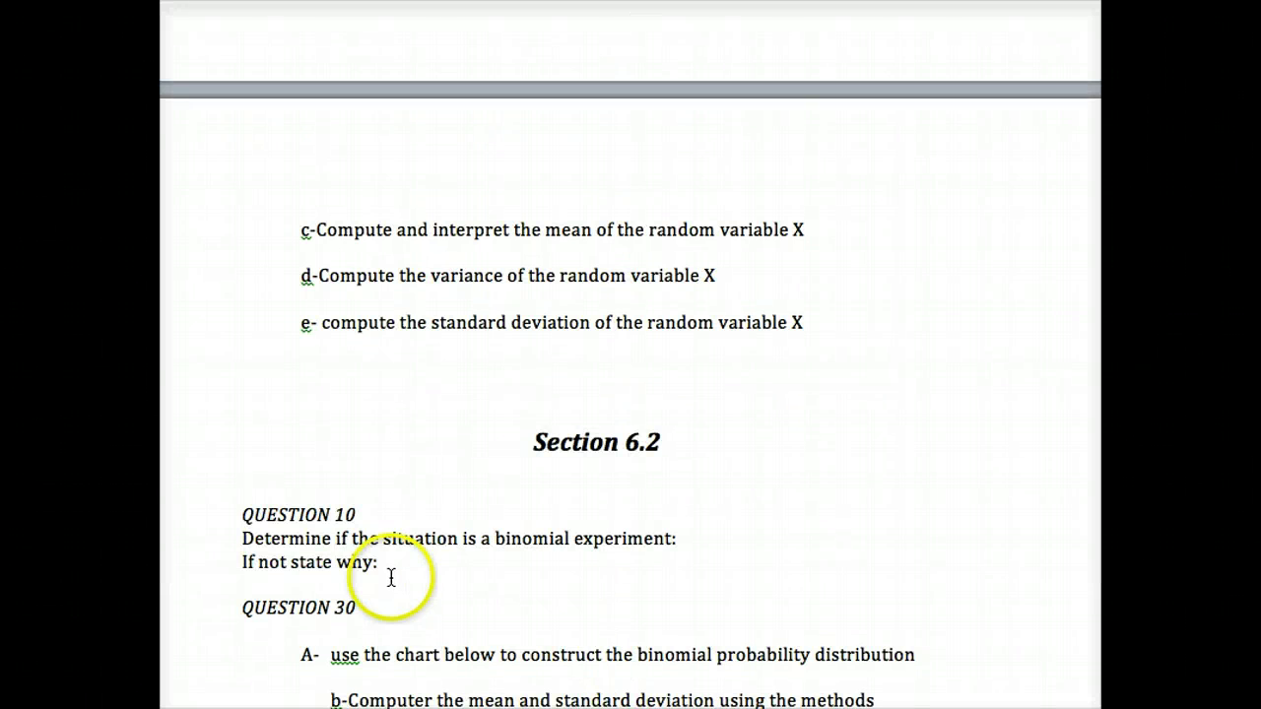
scroll(394, 579, "down", 3)
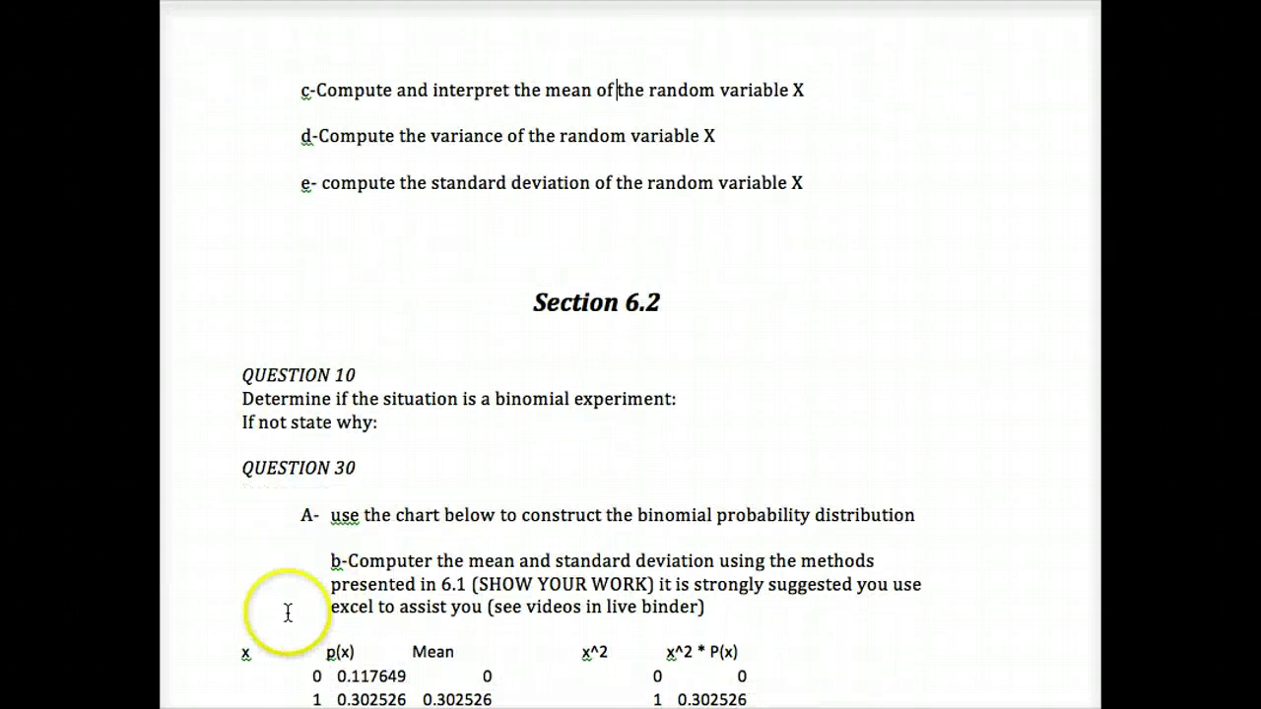
left_click_drag(242, 646, 810, 676)
key("BackSpace")
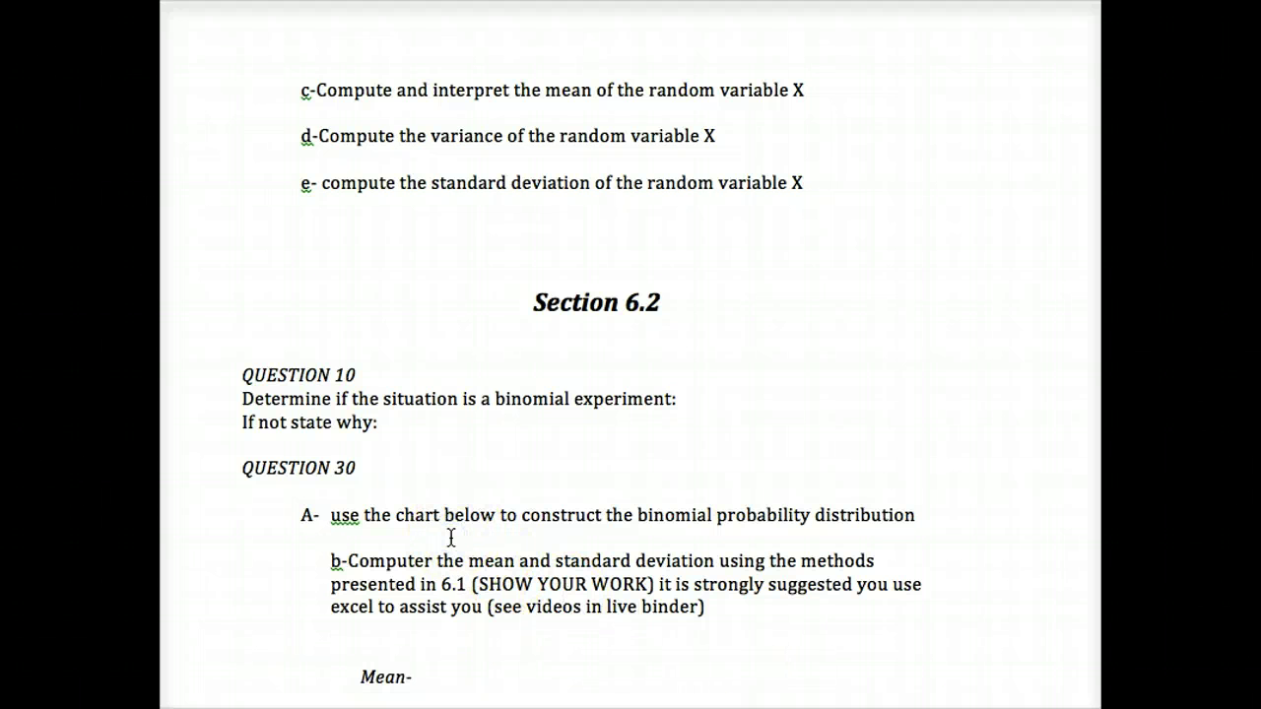
Paste the spreadsheet table, remove it again, and place the cursor after 'Computer'
key("ctrl+v")
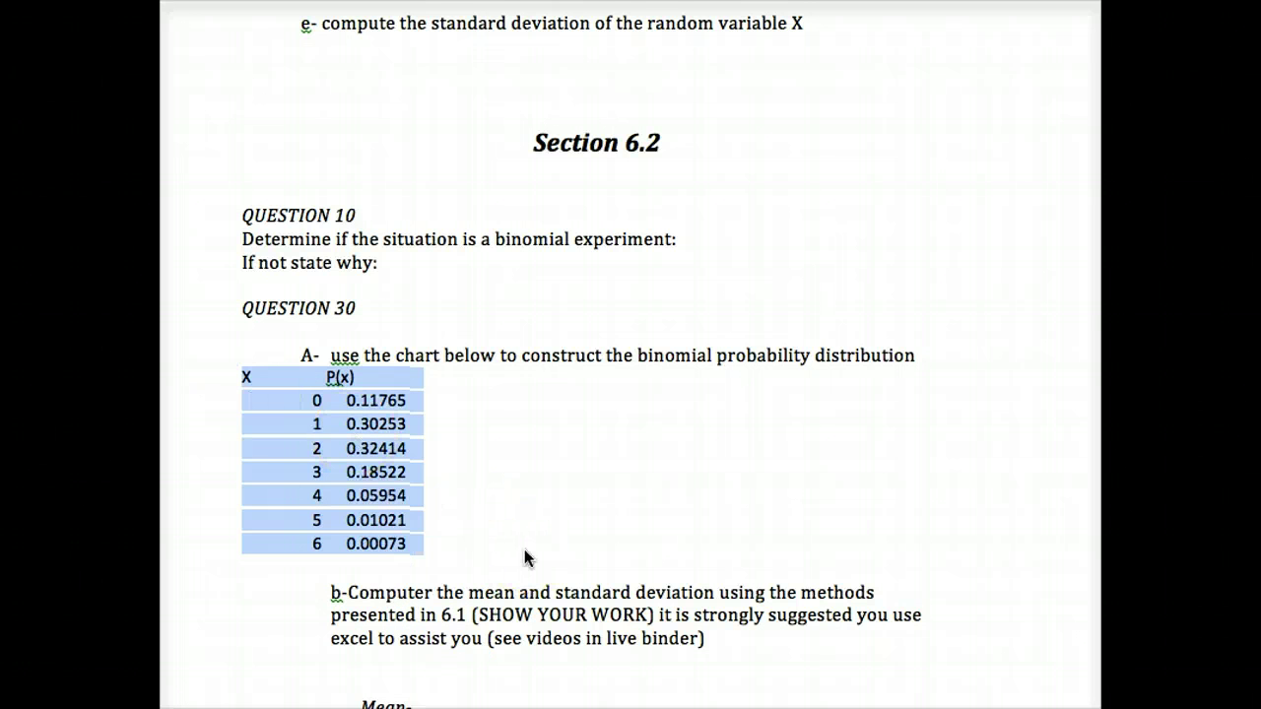
key("BackSpace")
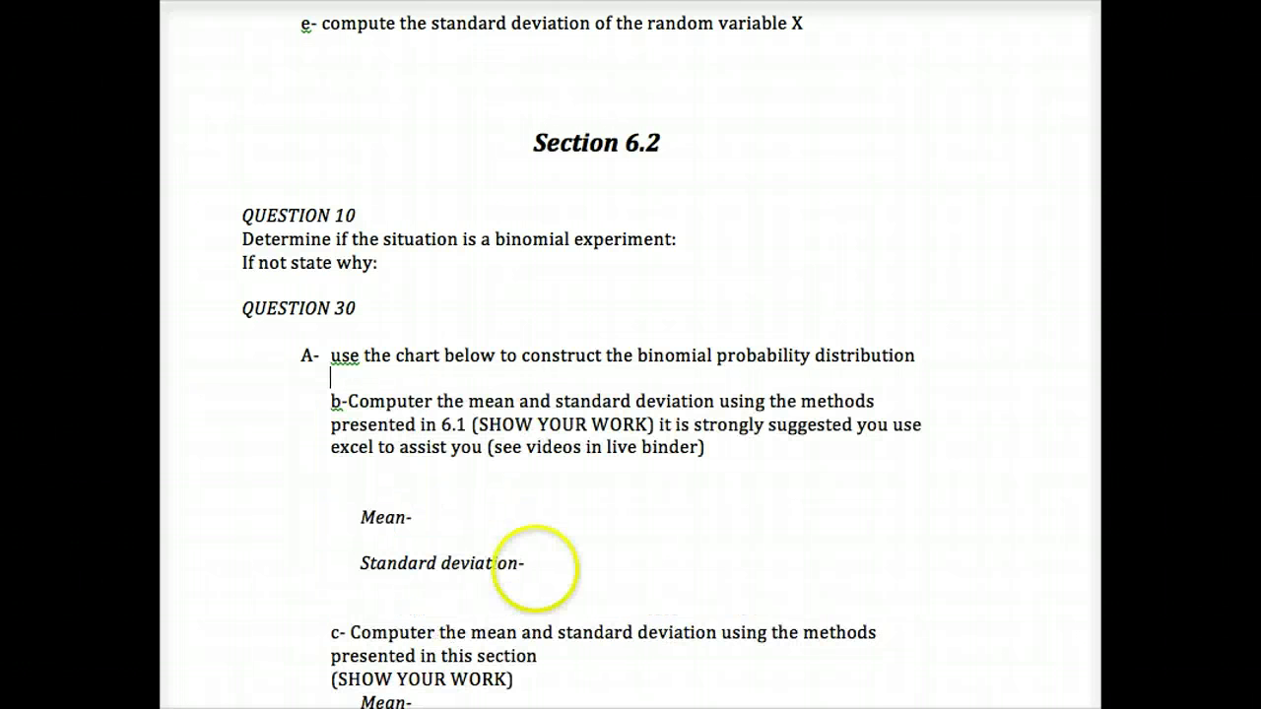
left_click(434, 400)
Remove the extra 'r' from 'Computer' and return to cell C1
key("BackSpace")
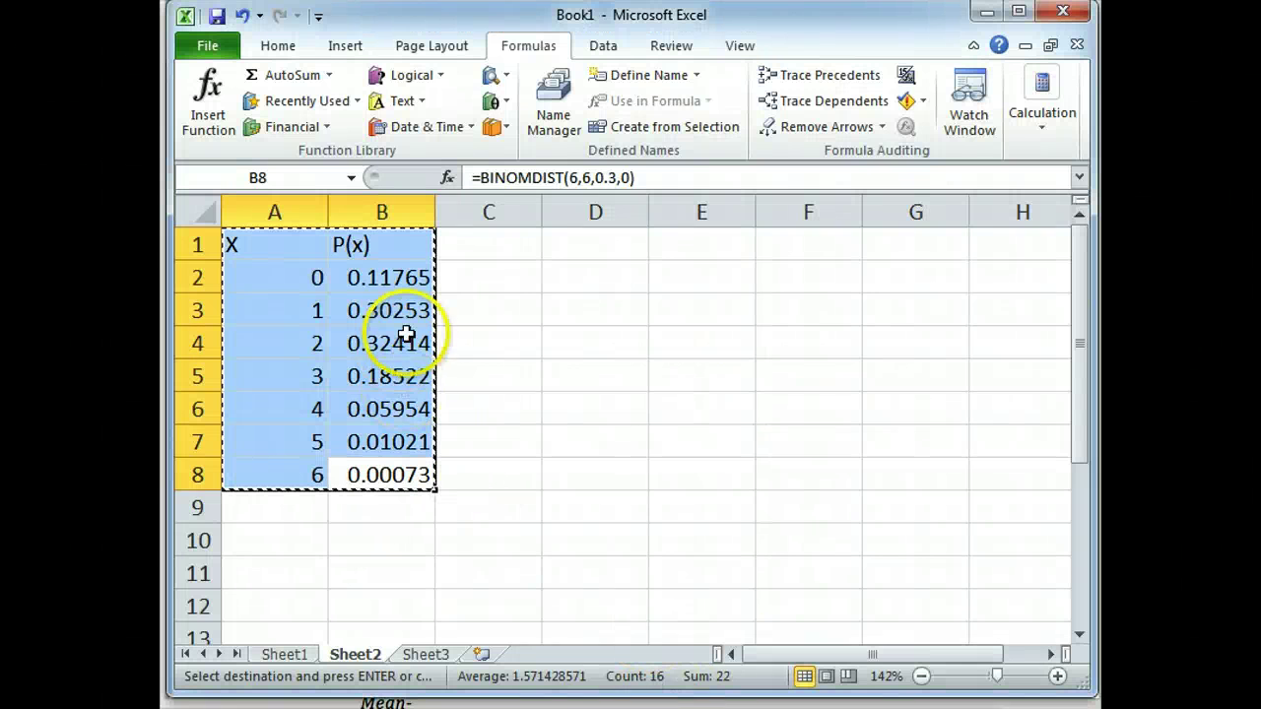
left_click(477, 256)
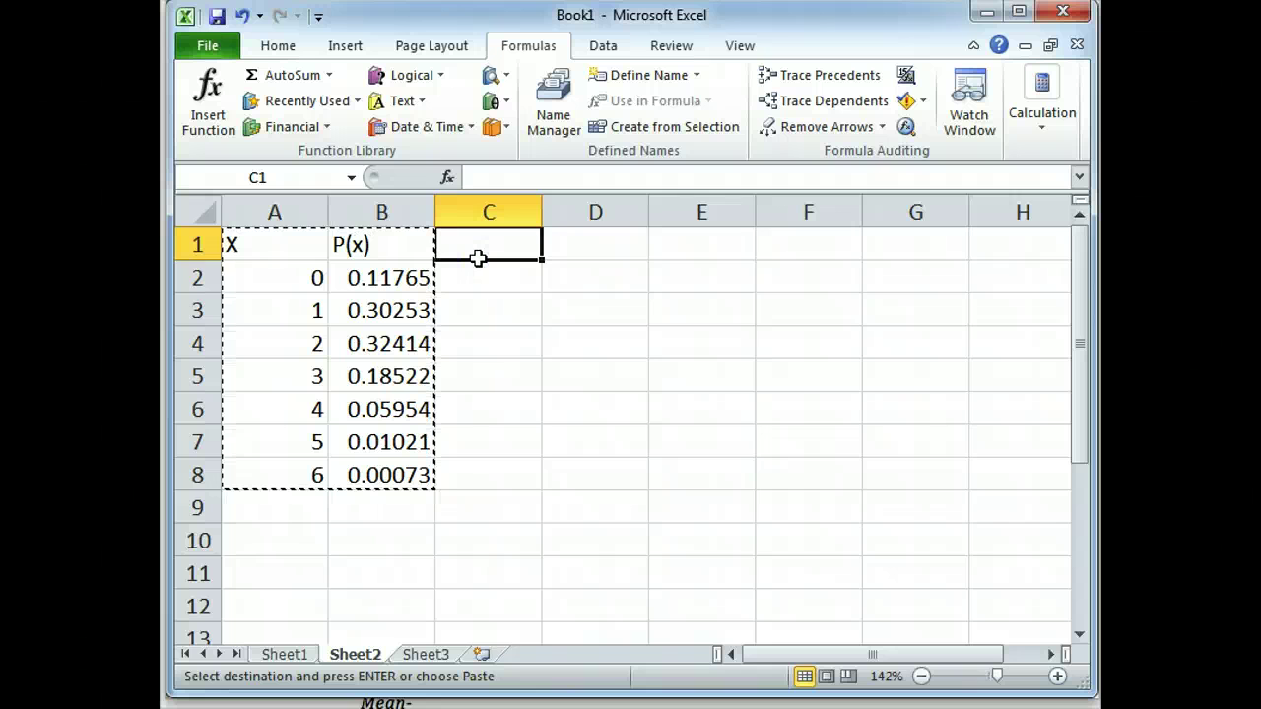
left_click(478, 256)
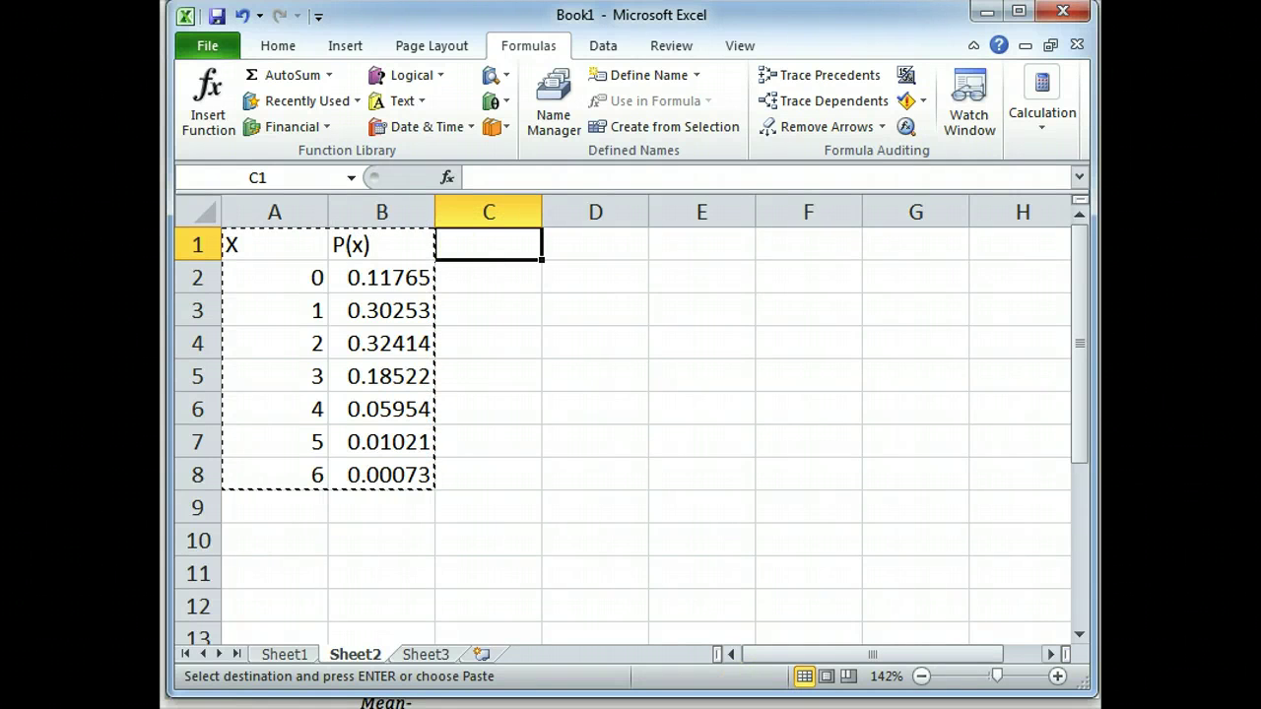
Enter the header x*p(x) in D1, correcting the typo, and check the A2 and B2 values
left_click(596, 244)
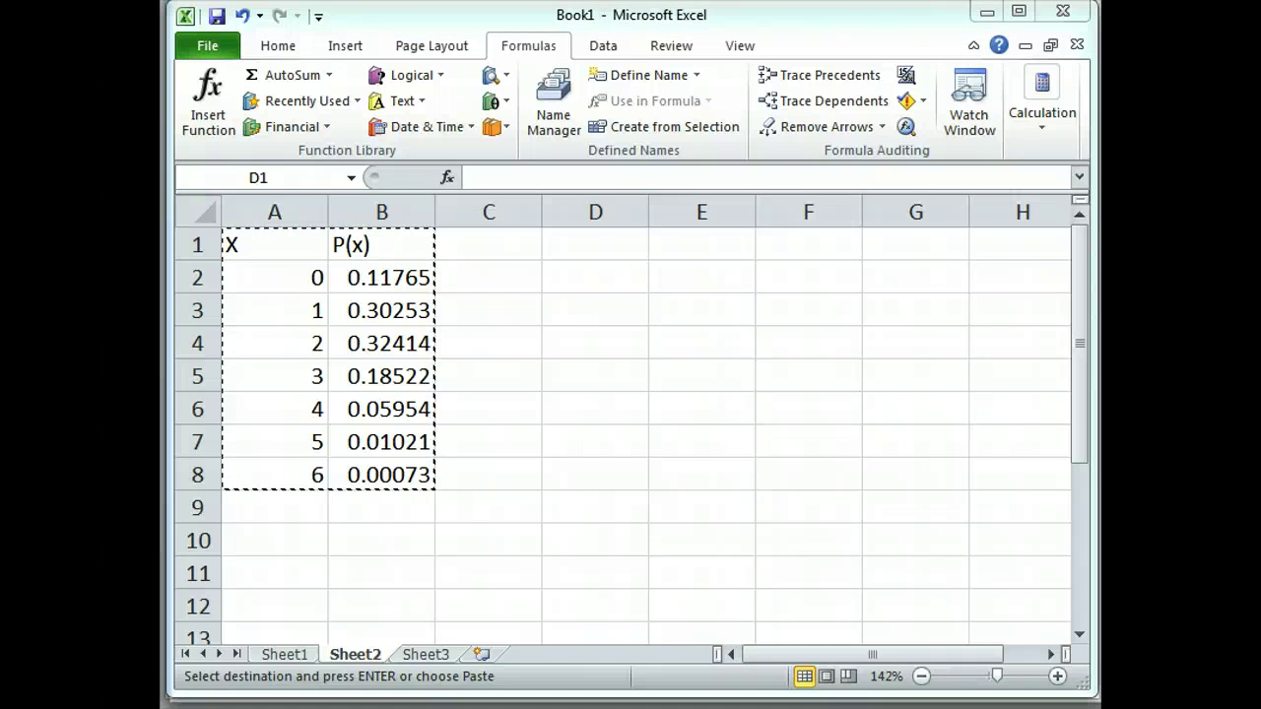
left_click(612, 243)
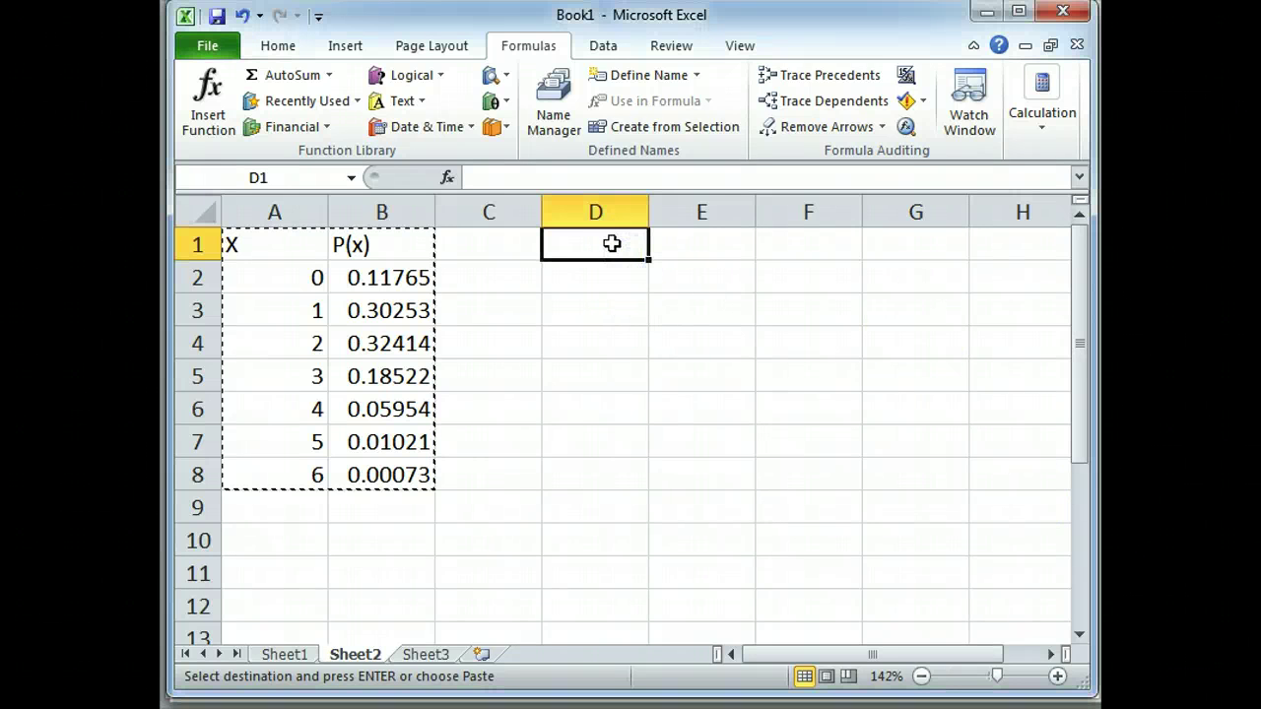
type("x")
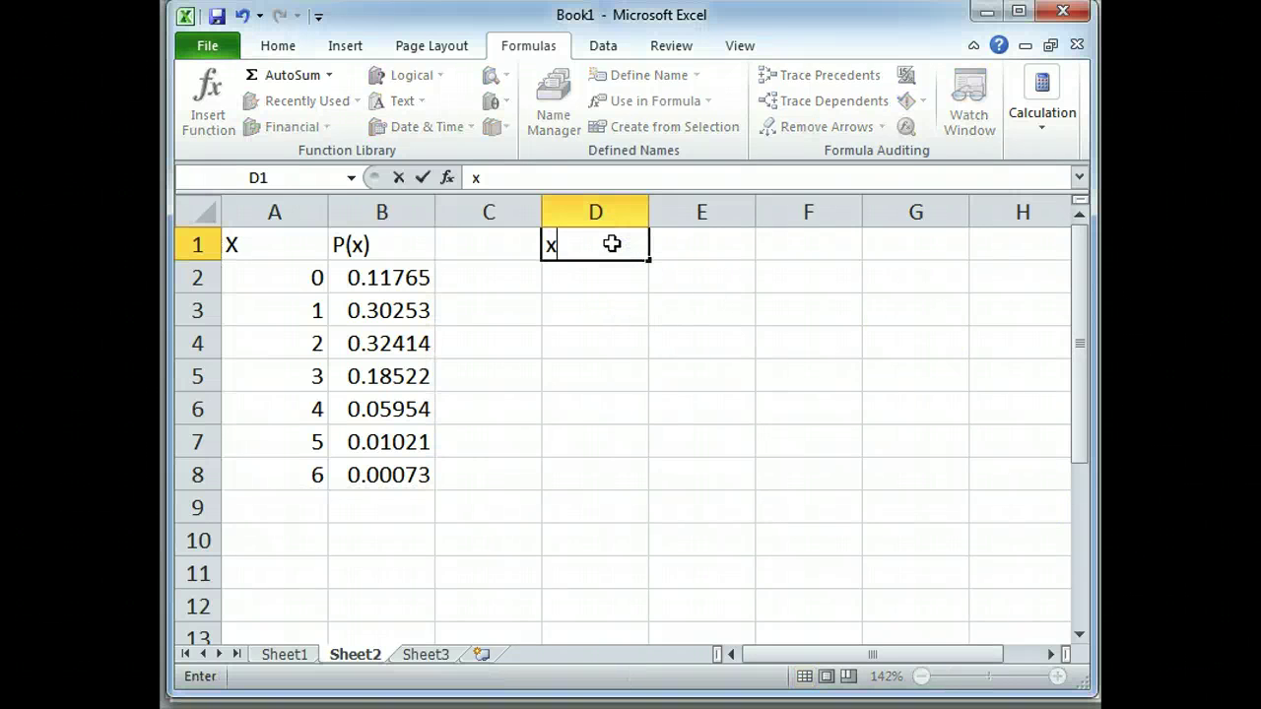
type("*p")
type("*x")
key("BackSpace")
key("BackSpace")
type("(x)")
key("Left")
key("Down")
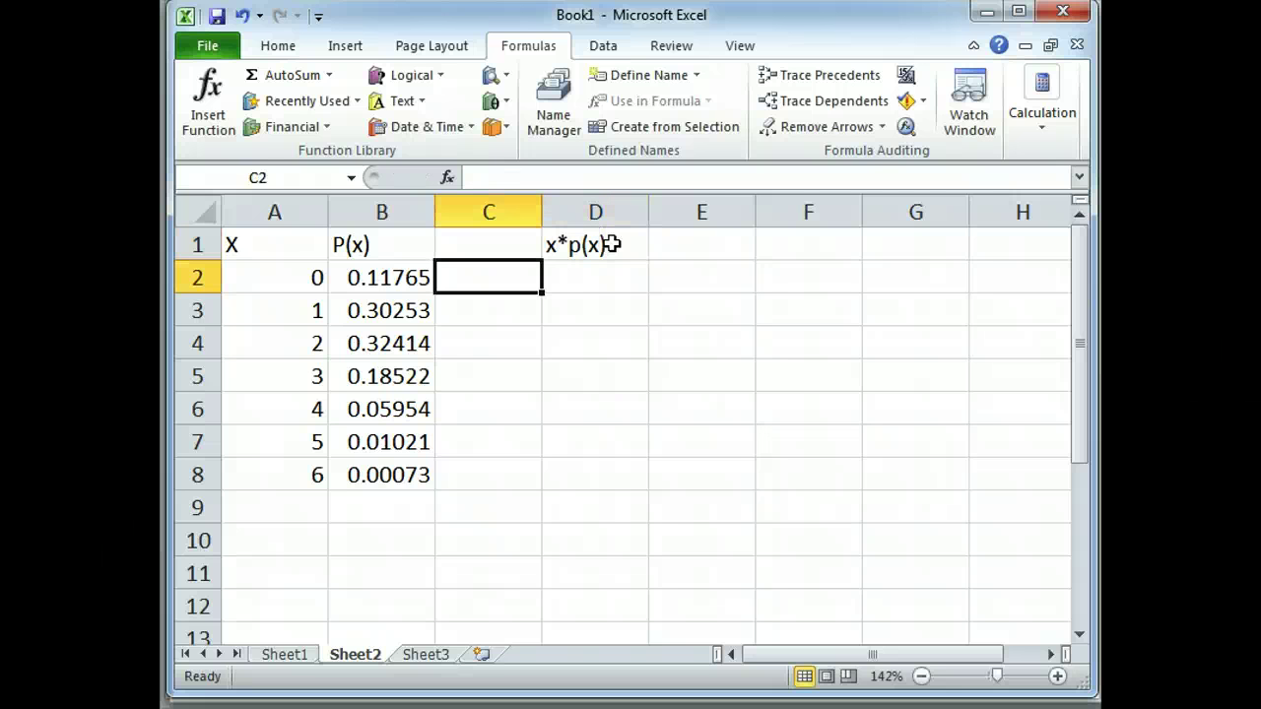
left_click(296, 285)
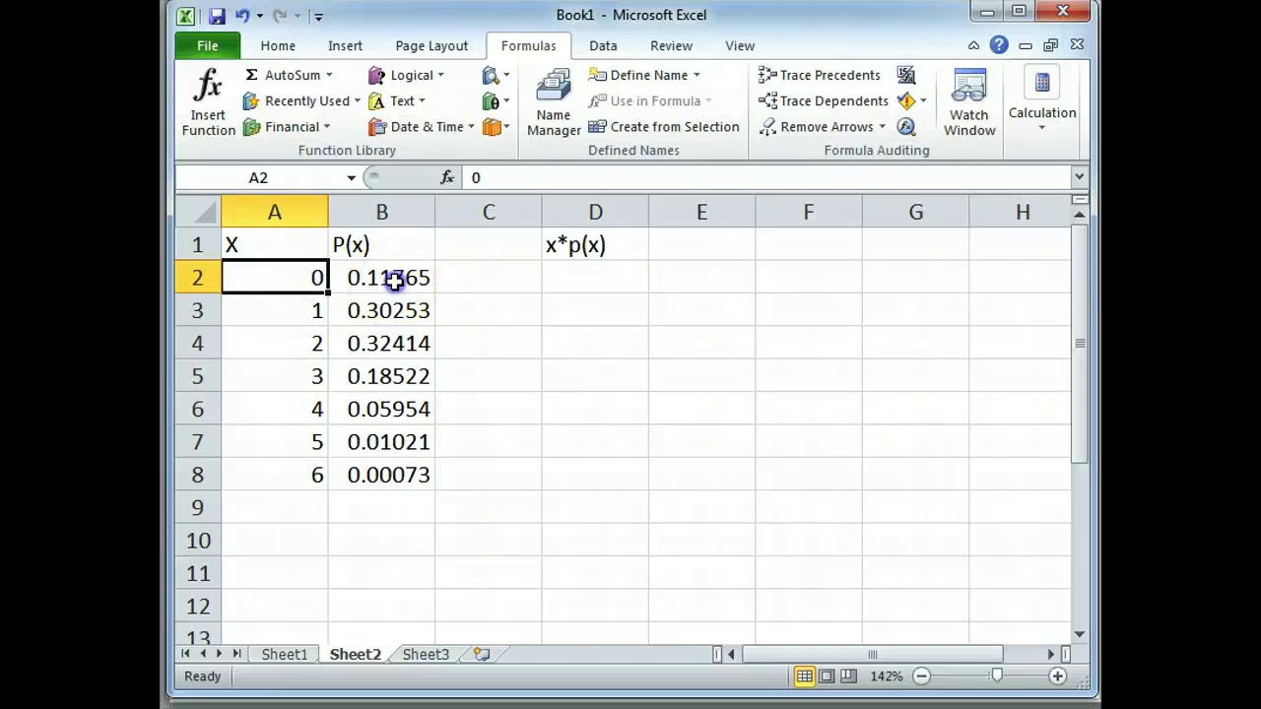
left_click(392, 281)
left_click(574, 285)
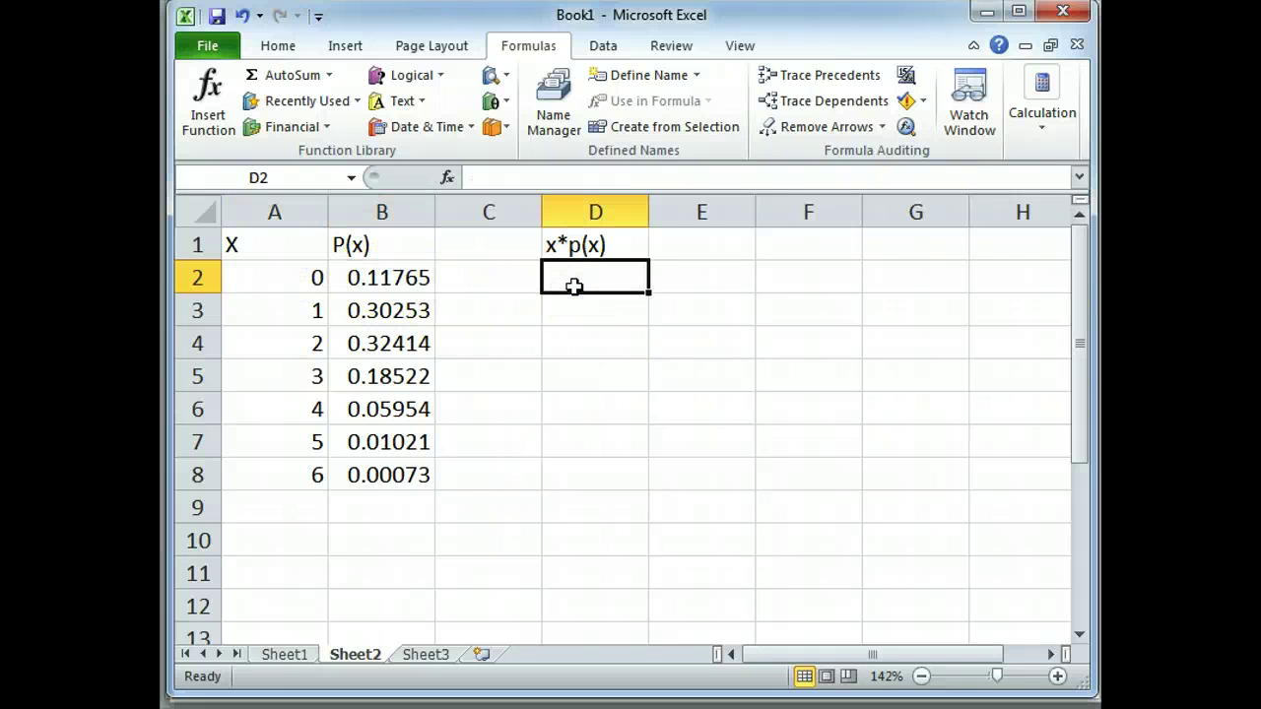
Enter the product formulas =A2*B2 in D2 and =A3*B3 in D3
type("=")
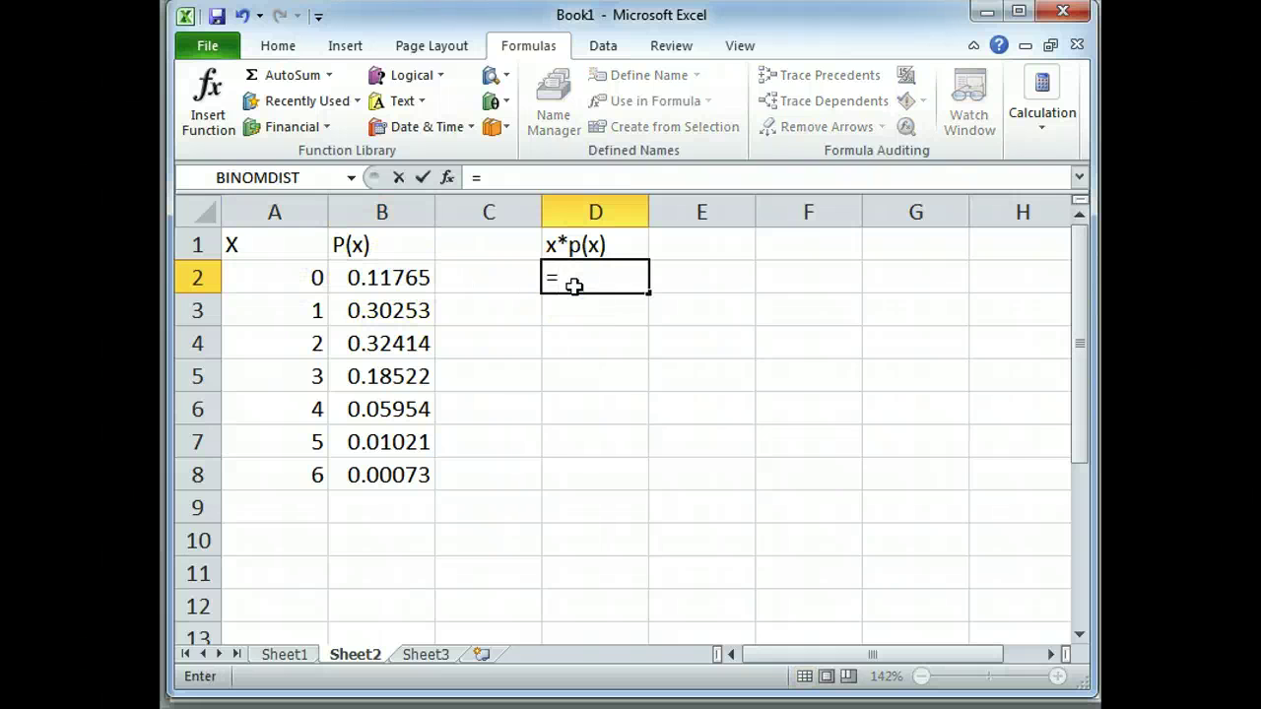
left_click(295, 280)
type("*")
left_click(408, 279)
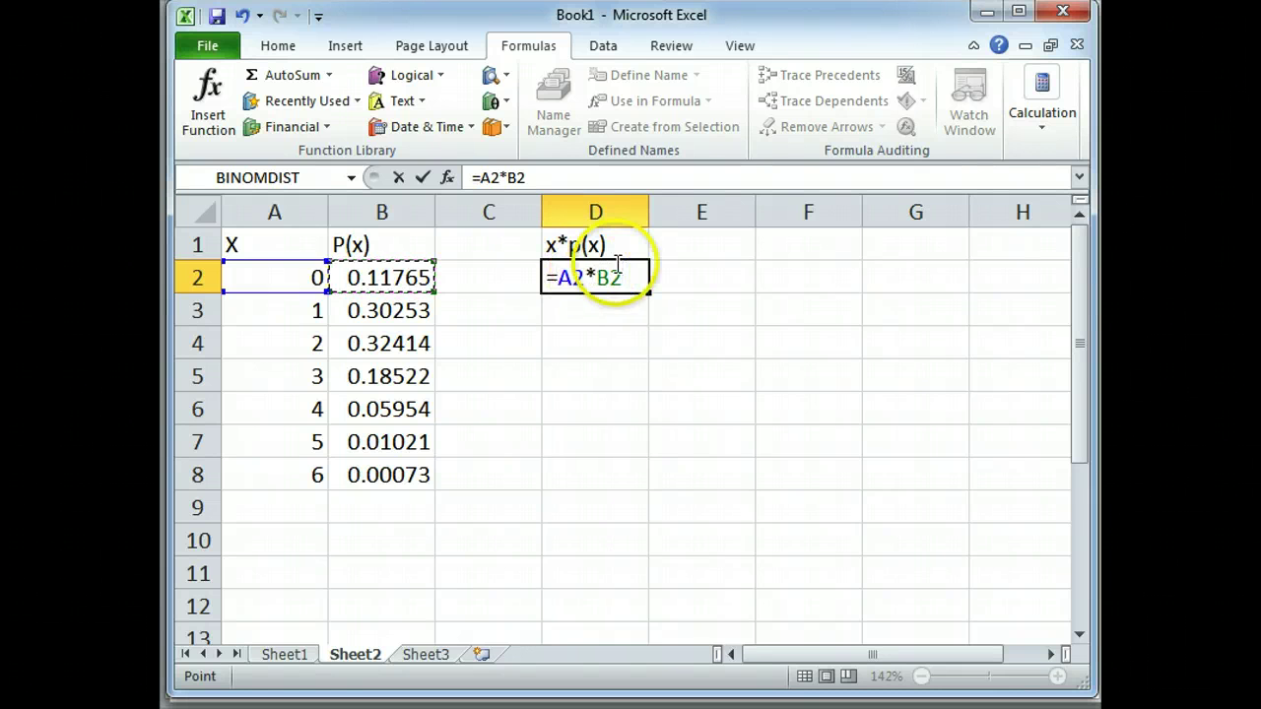
key("Return")
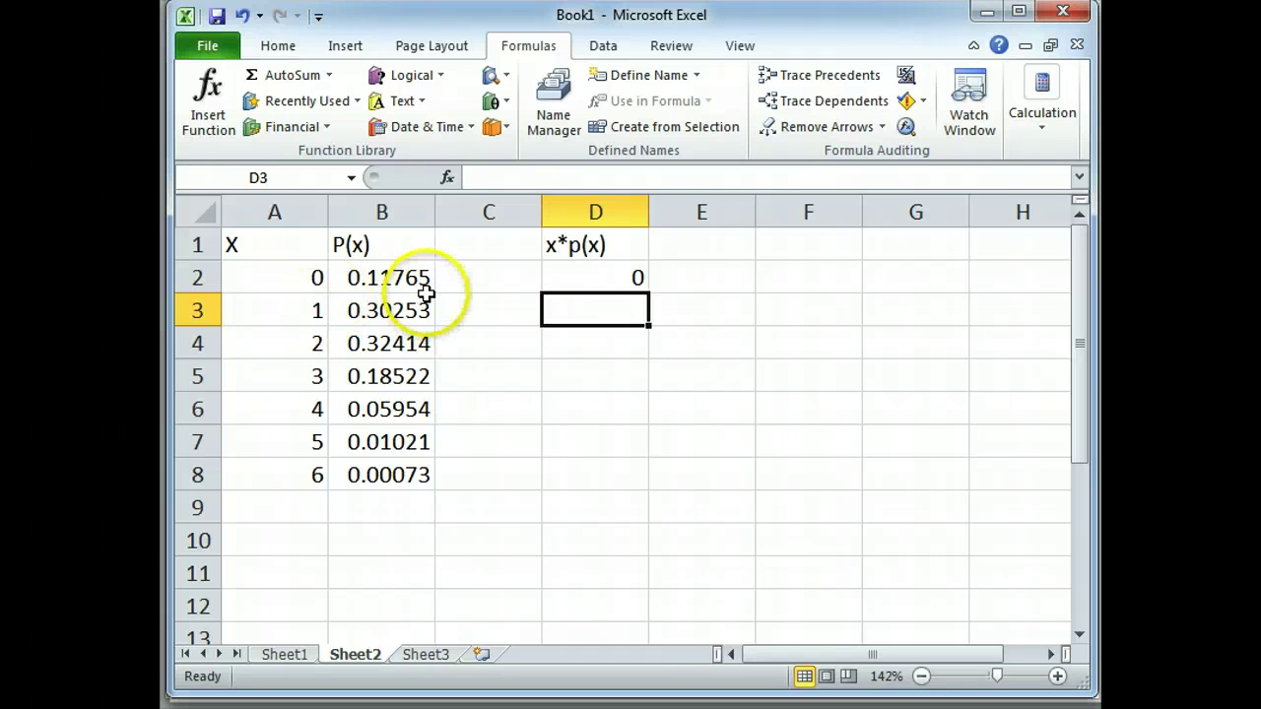
type("=")
left_click(325, 311)
type("*")
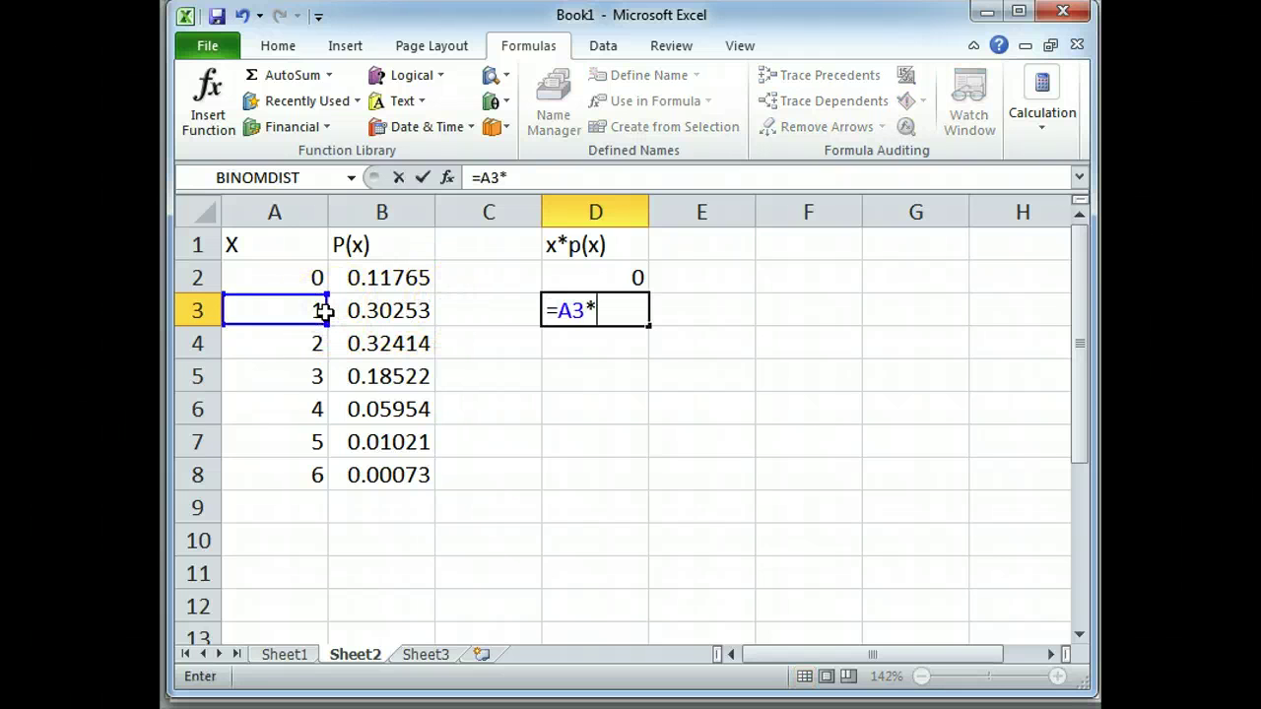
left_click(362, 305)
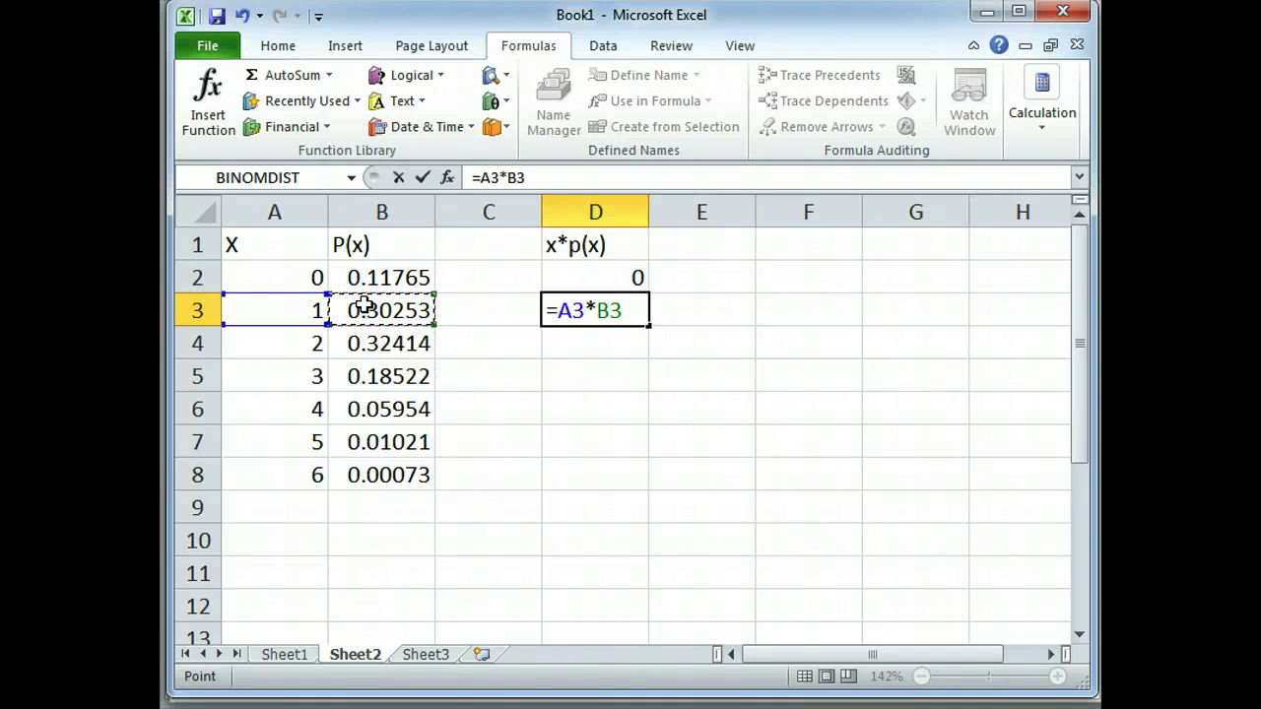
key("Return")
Fill the D3 product formula down through D8
left_click(642, 314)
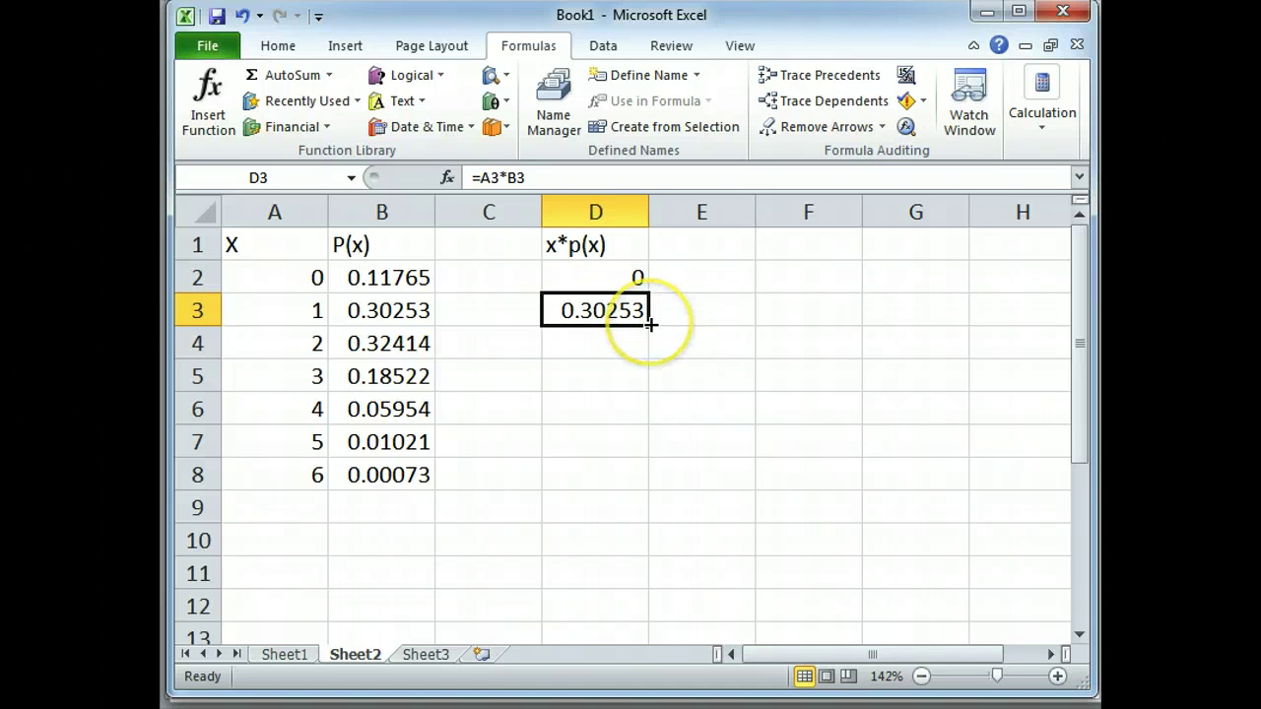
left_click_drag(651, 324, 627, 486)
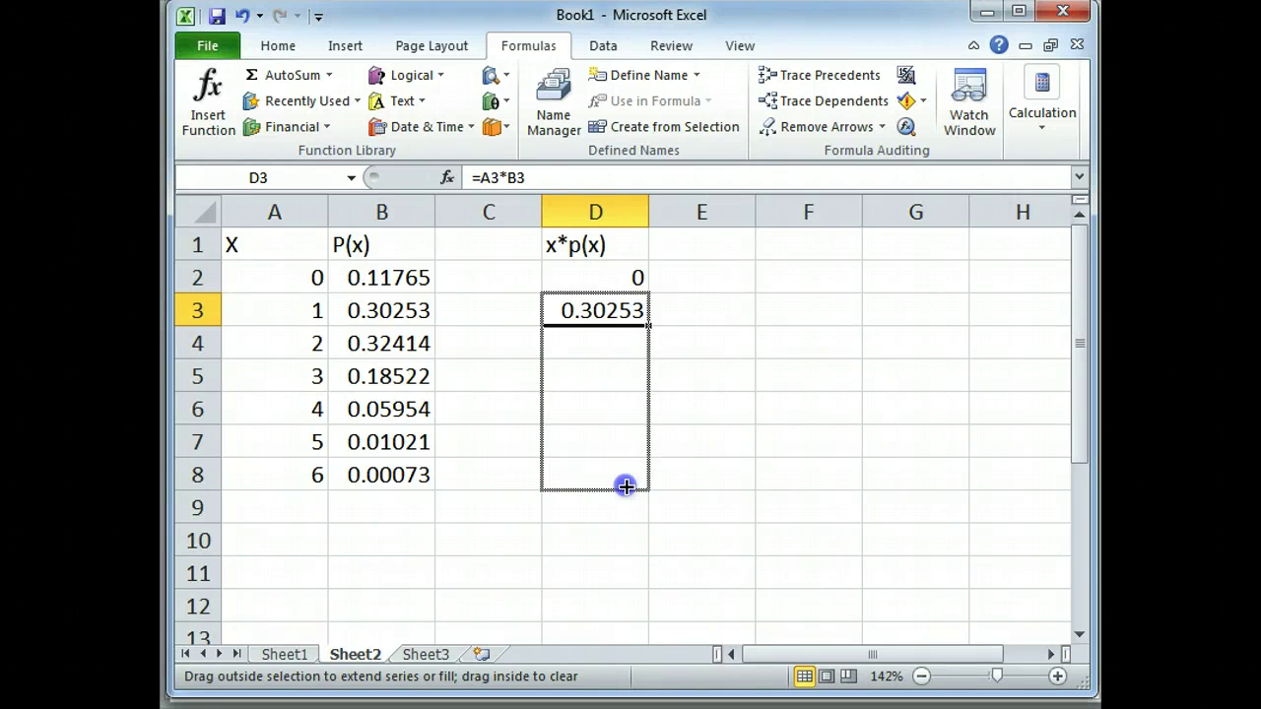
left_click_drag(627, 486, 627, 486)
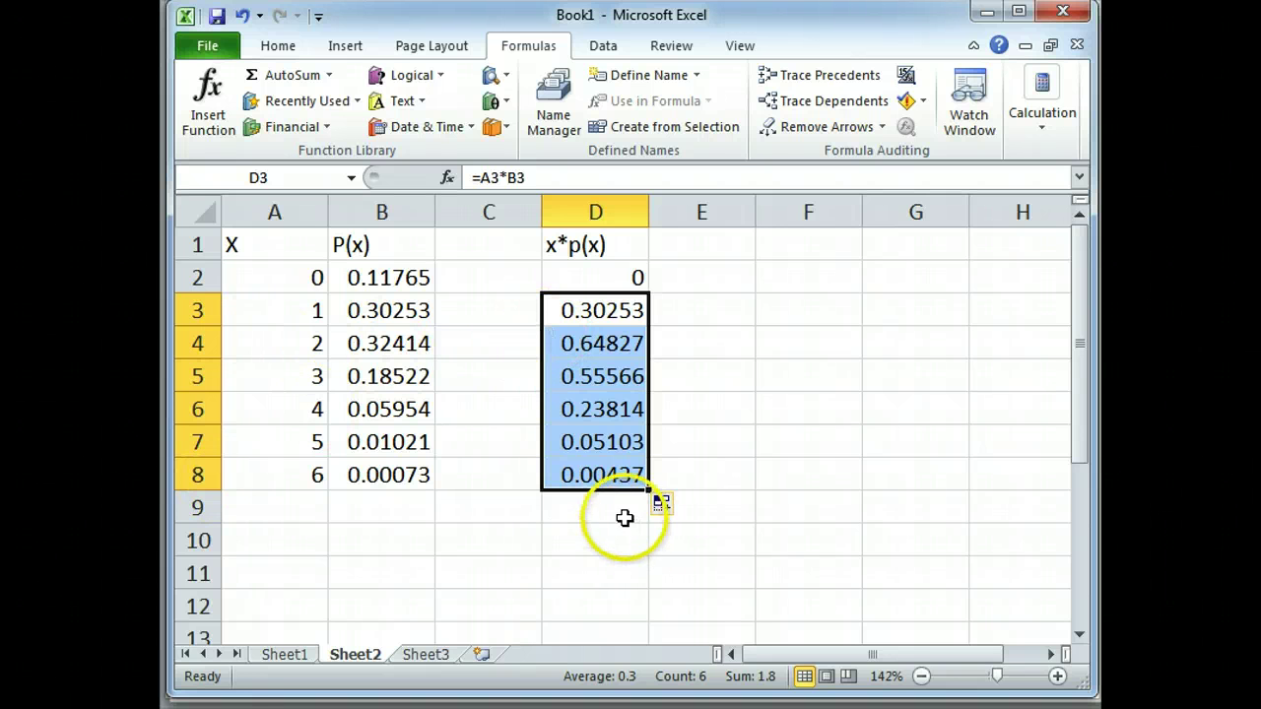
Label C10 'Mean' and enter =SUM(D2:D8) in D10, giving 1.8
left_click(478, 537)
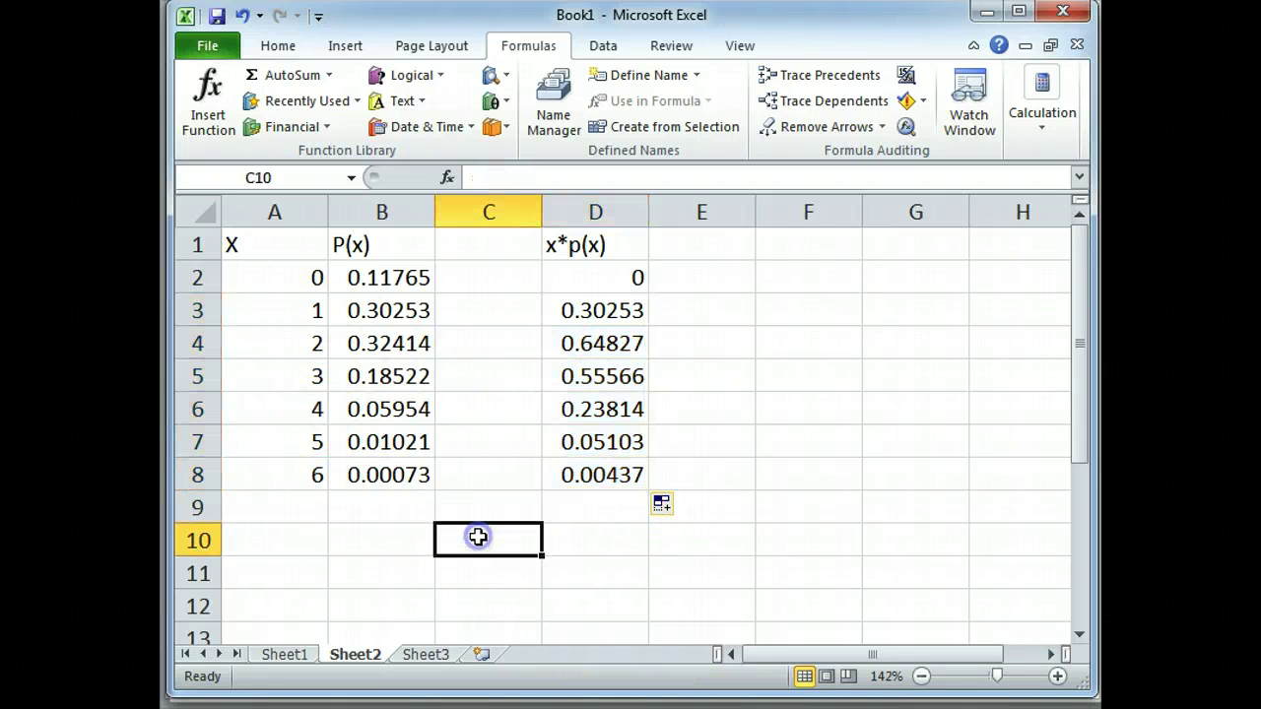
type("Mean")
key("Tab")
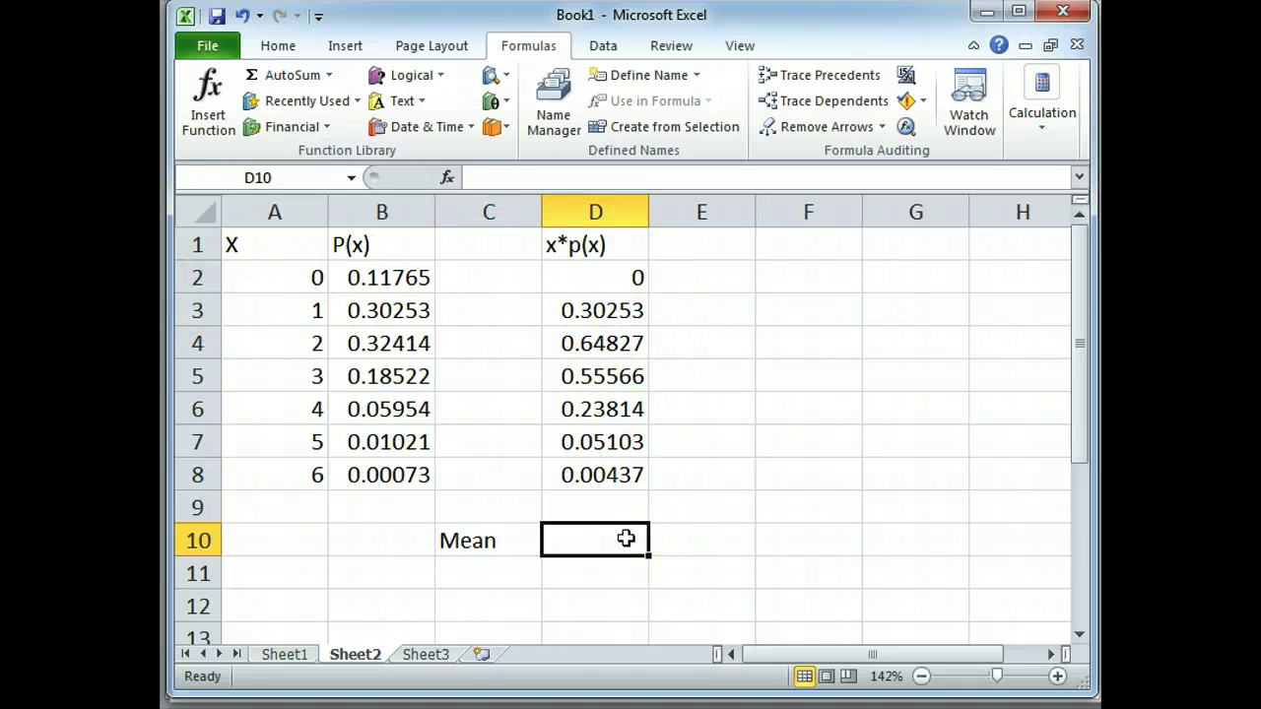
scroll(625, 538, "down", 1)
scroll(626, 538, "up", 1)
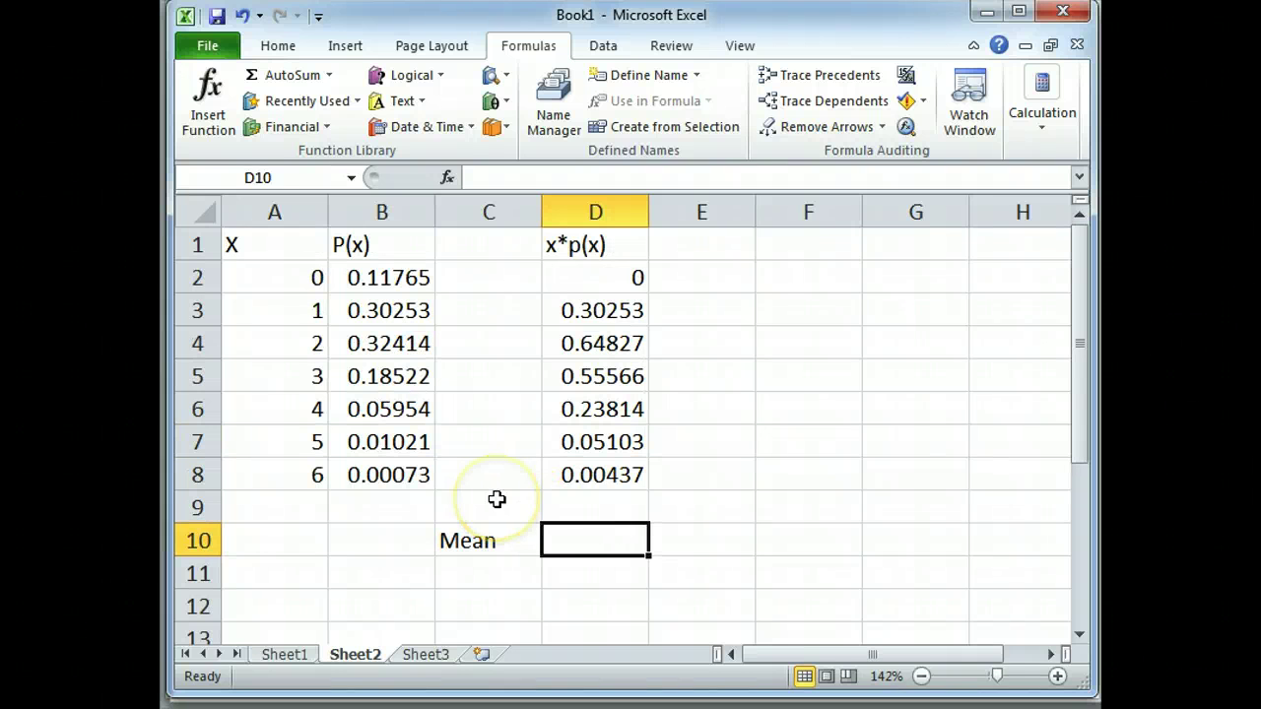
type("=")
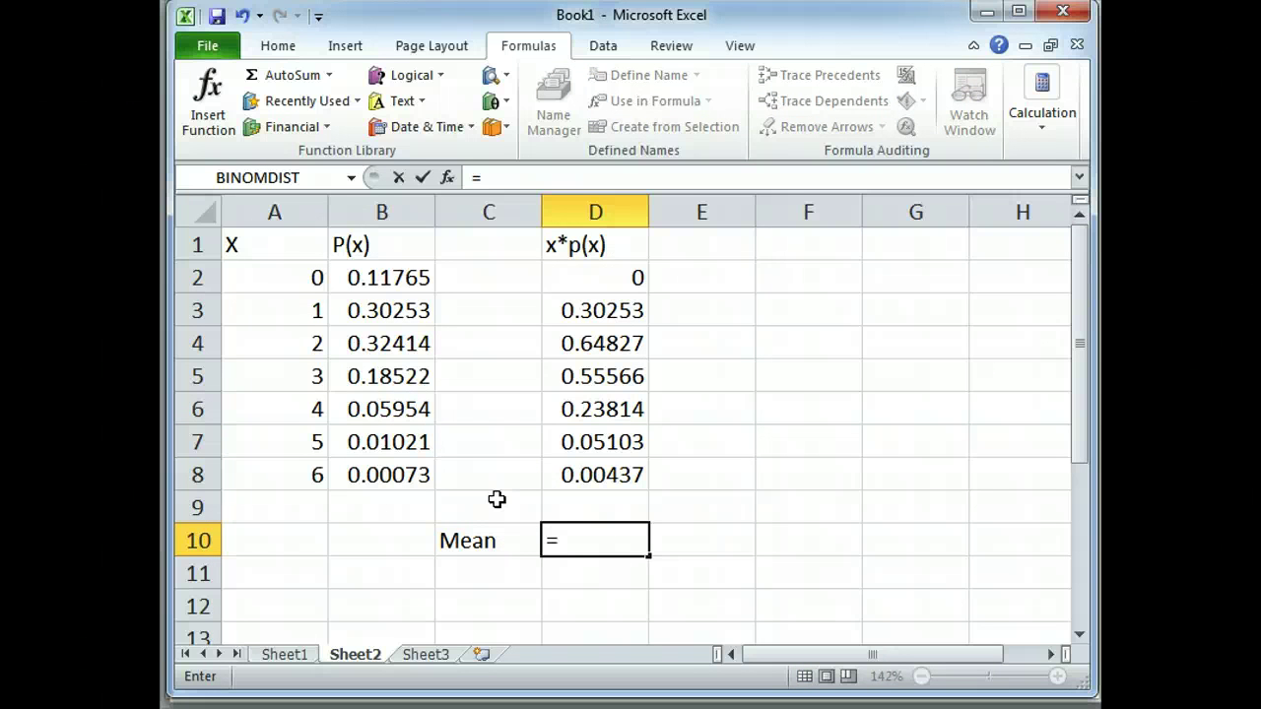
type("SUM")
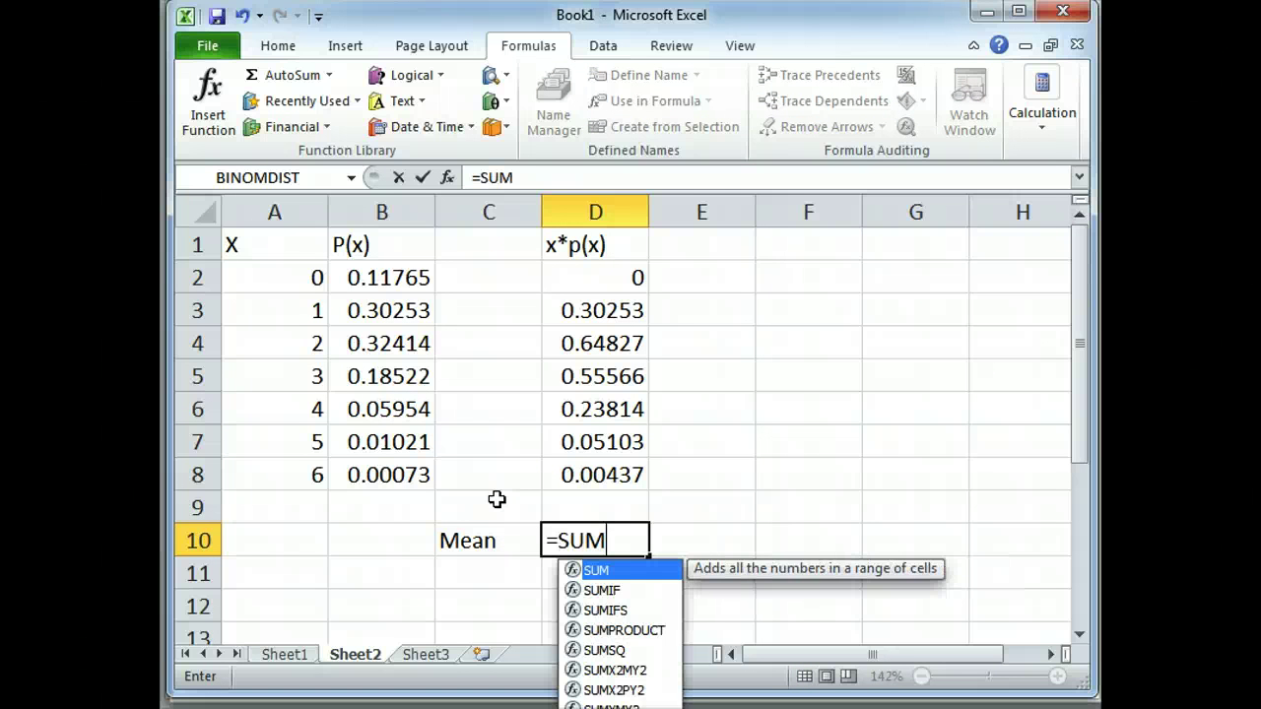
type("(")
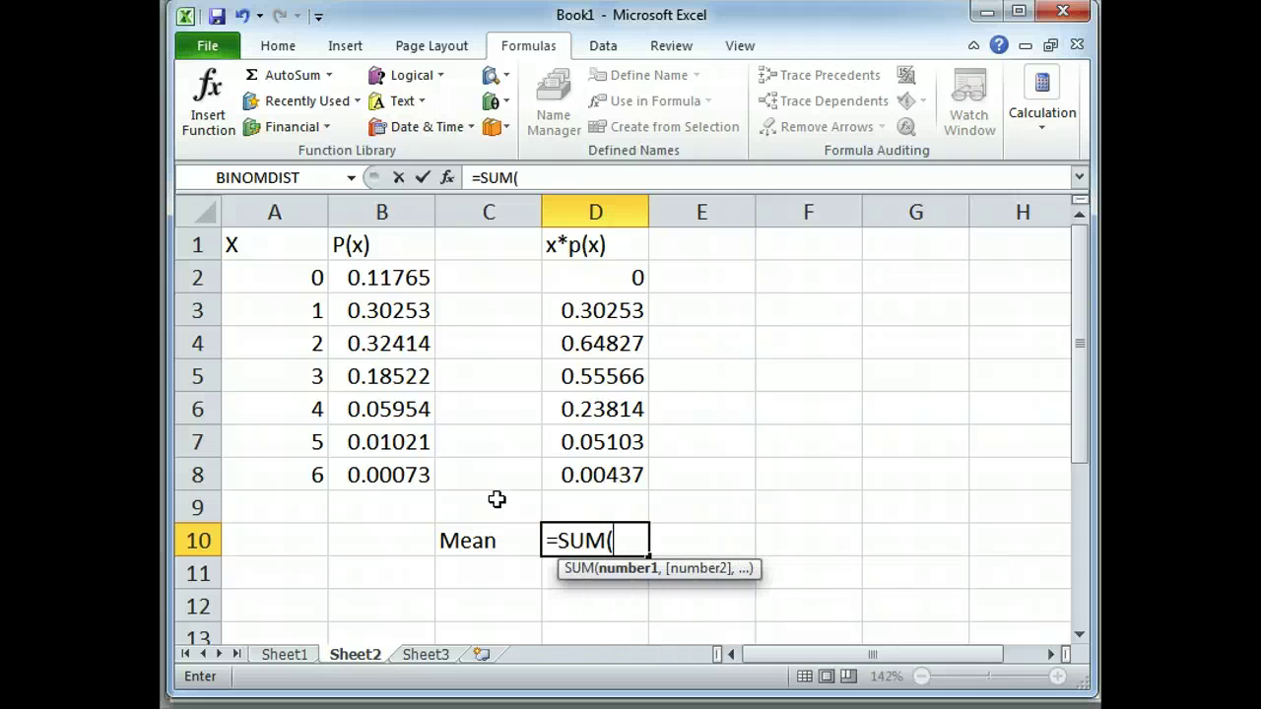
left_click_drag(637, 275, 626, 475)
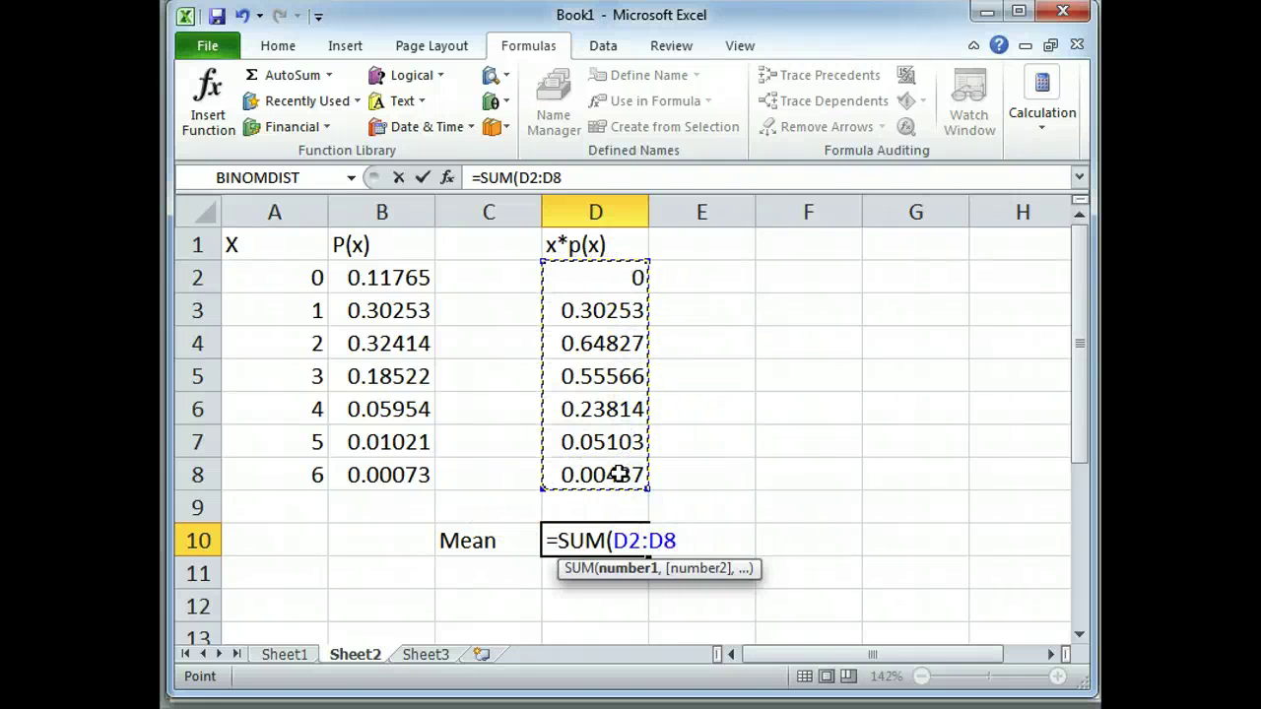
type(")")
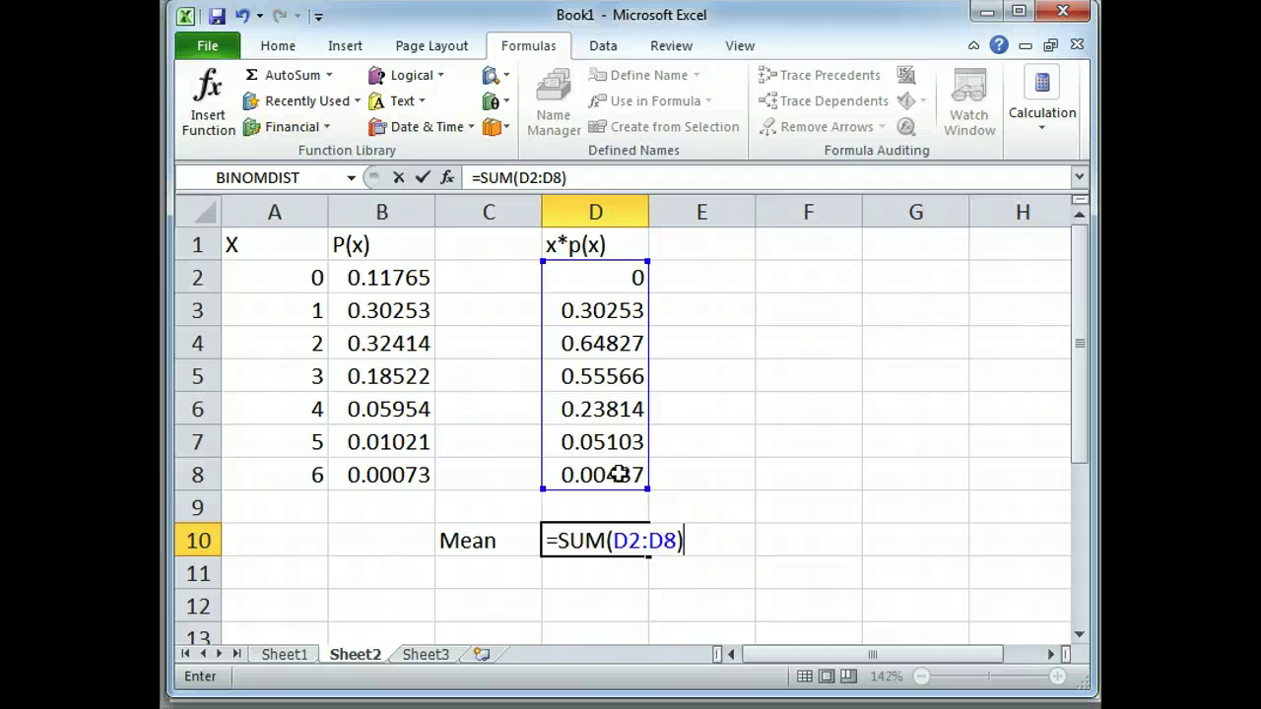
key("Return")
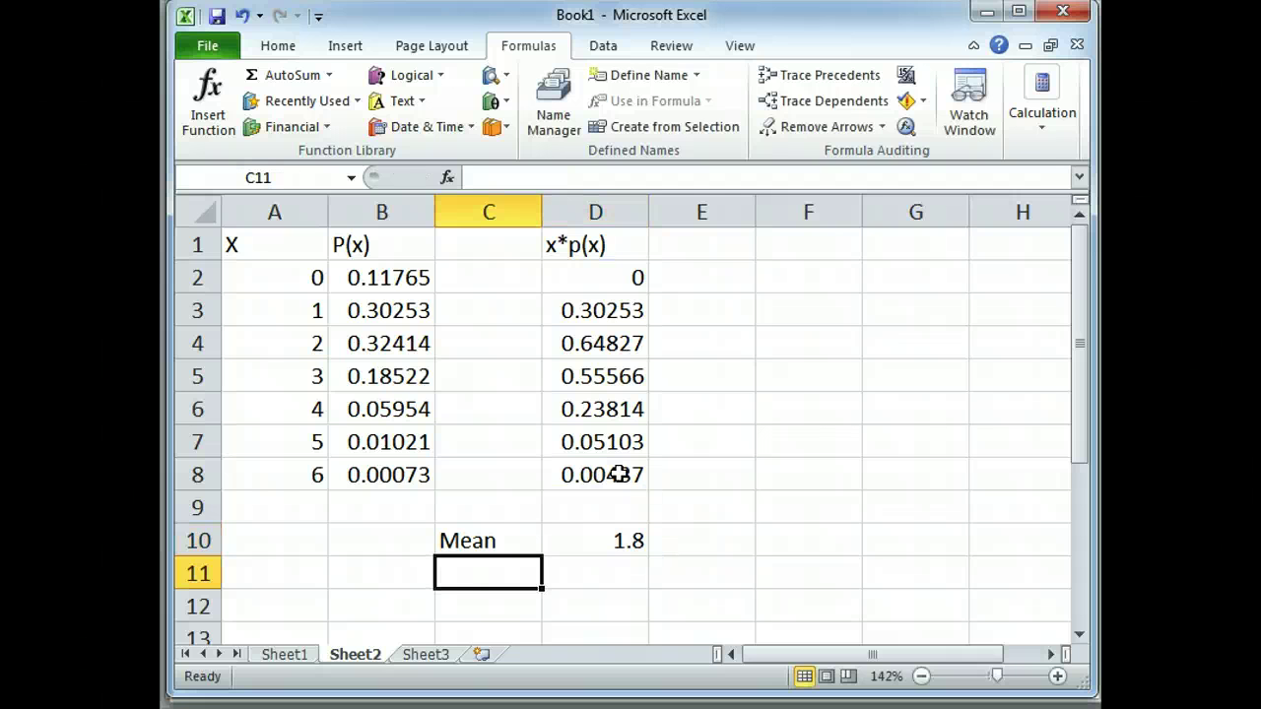